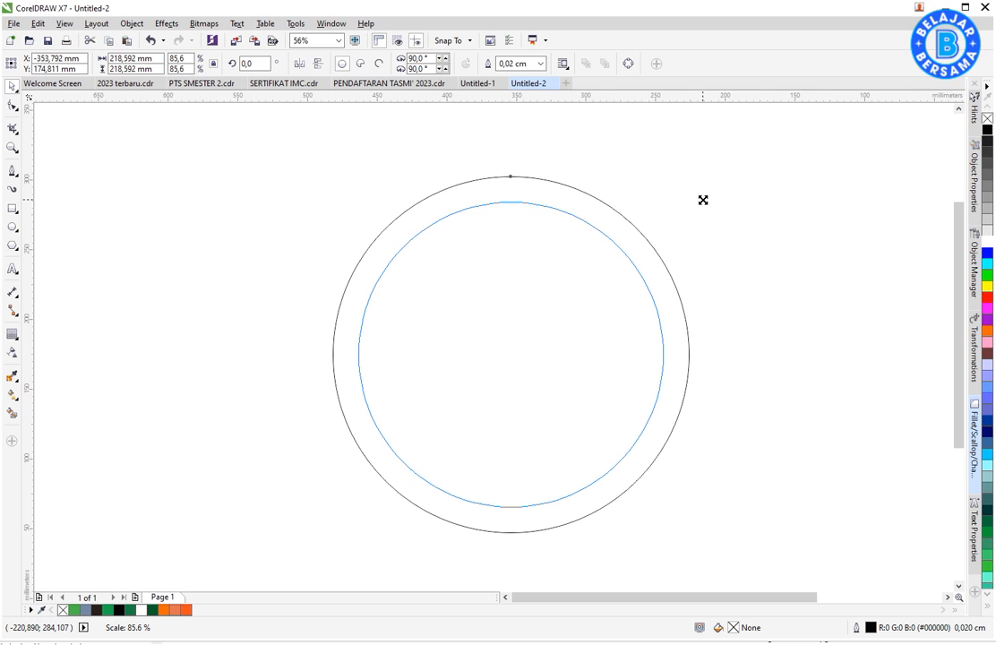
# - Make a smaller concentric copy of the circle inside the original and fill the outer circle orange
pyautogui.rightClick(704, 203)
pyautogui.click(700, 223)
pyautogui.click(645, 253)
pyautogui.click(186, 609)
pyautogui.click(255, 538)
# - Fill the inner circle white and remove the outlines from both circles
pyautogui.click(553, 372)
pyautogui.click(987, 242)
pyautogui.moveTo(778, 144); pyautogui.dragTo(235, 548)
pyautogui.rightClick(986, 118)
pyautogui.click(860, 195)
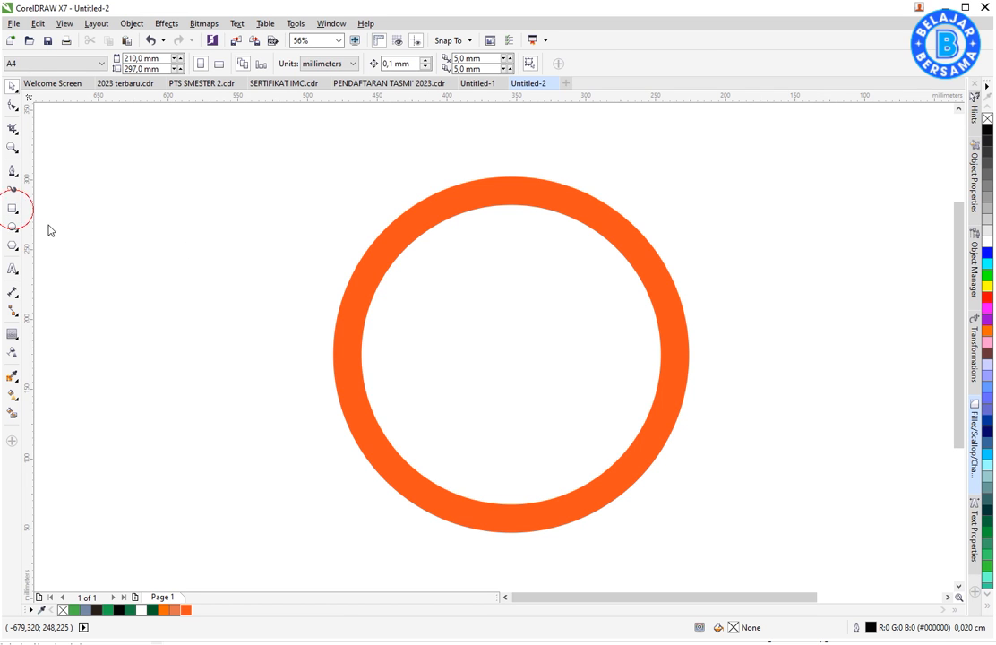
# - Draw a narrow upright rectangle of about 4.7 × 17 mm at the top of the white face, centre it horizontally, and fill it black
pyautogui.moveTo(512, 213); pyautogui.dragTo(517, 237)
pyautogui.press('space')
pyautogui.keyDown('shift'); pyautogui.click(553, 240); pyautogui.keyUp('shift')
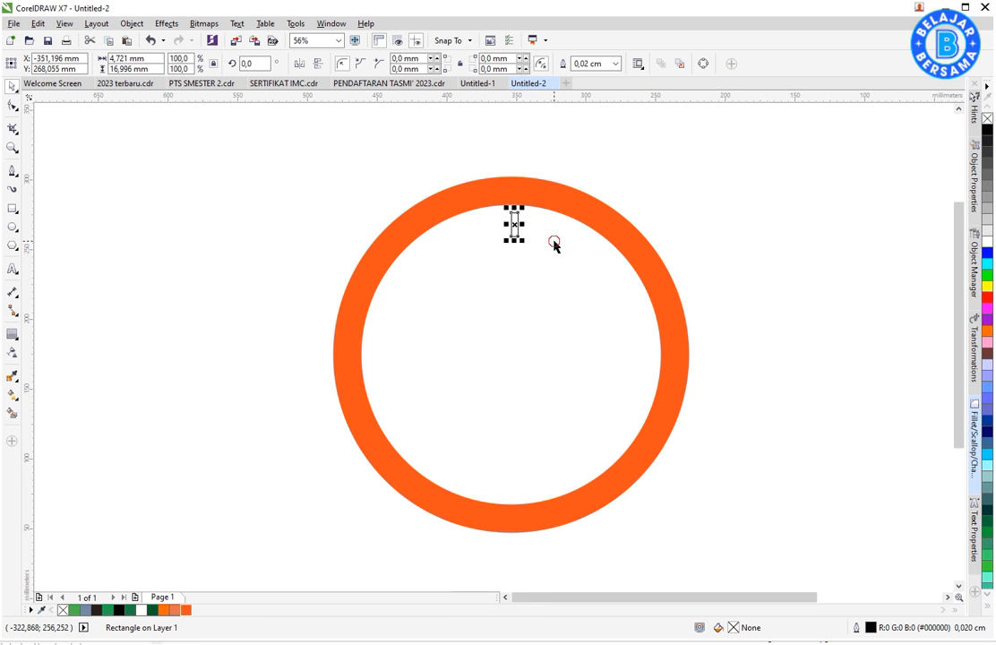
pyautogui.press('c')
pyautogui.click(655, 220)
pyautogui.click(514, 223)
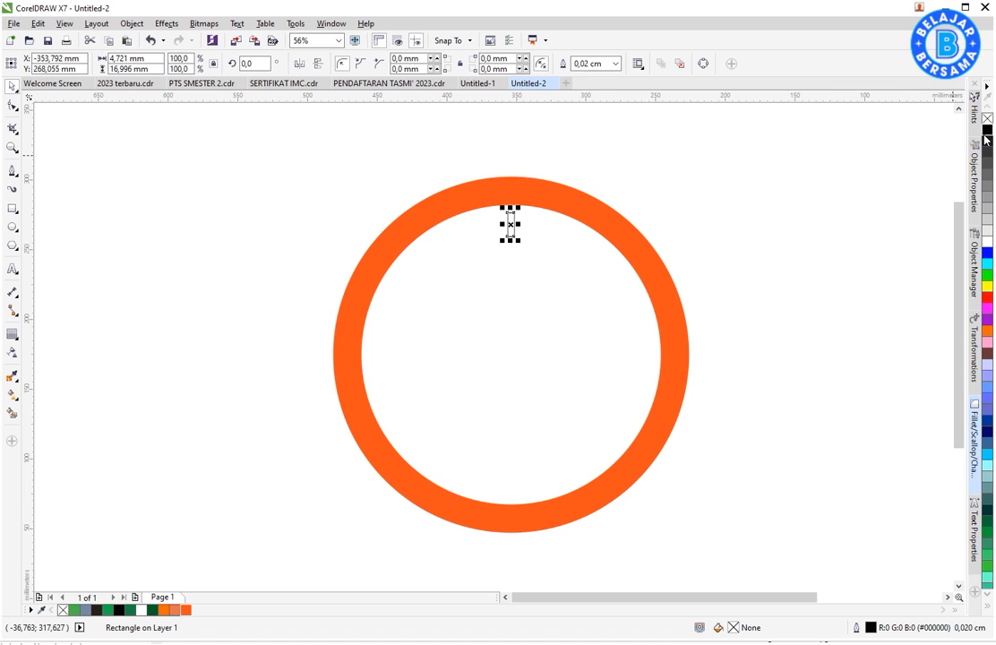
pyautogui.click(986, 130)
# - Copy the black marker to the bottom of the face and repeat rotated copies of the pair every 30° to form twelve hour marks
pyautogui.moveTo(512, 223); pyautogui.dragTo(526, 480)
pyautogui.keyDown('shift'); pyautogui.click(515, 222); pyautogui.keyUp('shift')
pyautogui.click(516, 222)
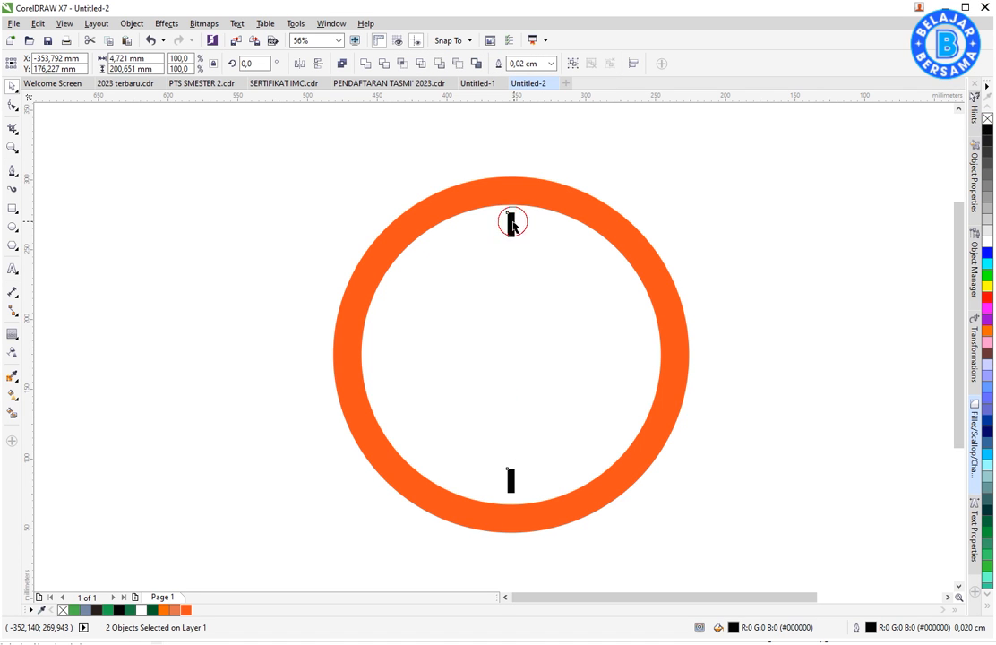
pyautogui.moveTo(516, 211); pyautogui.dragTo(575, 226)
pyautogui.hotkey('ctrl', 'r')
pyautogui.hotkey('ctrl', 'r')
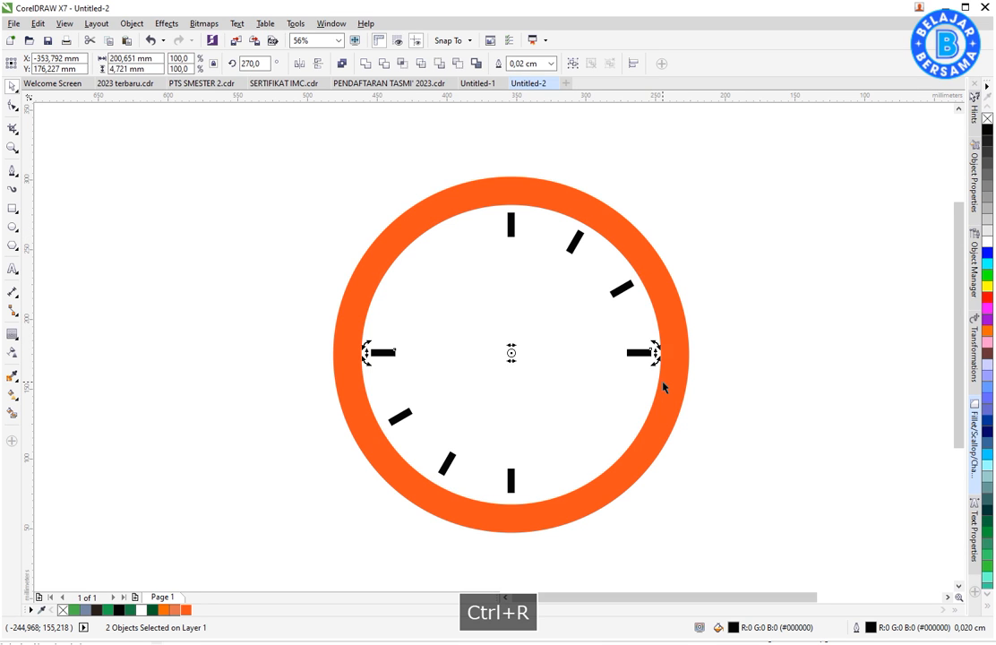
pyautogui.hotkey('ctrl', 'r')
pyautogui.hotkey('ctrl', 'r')
pyautogui.click(762, 296)
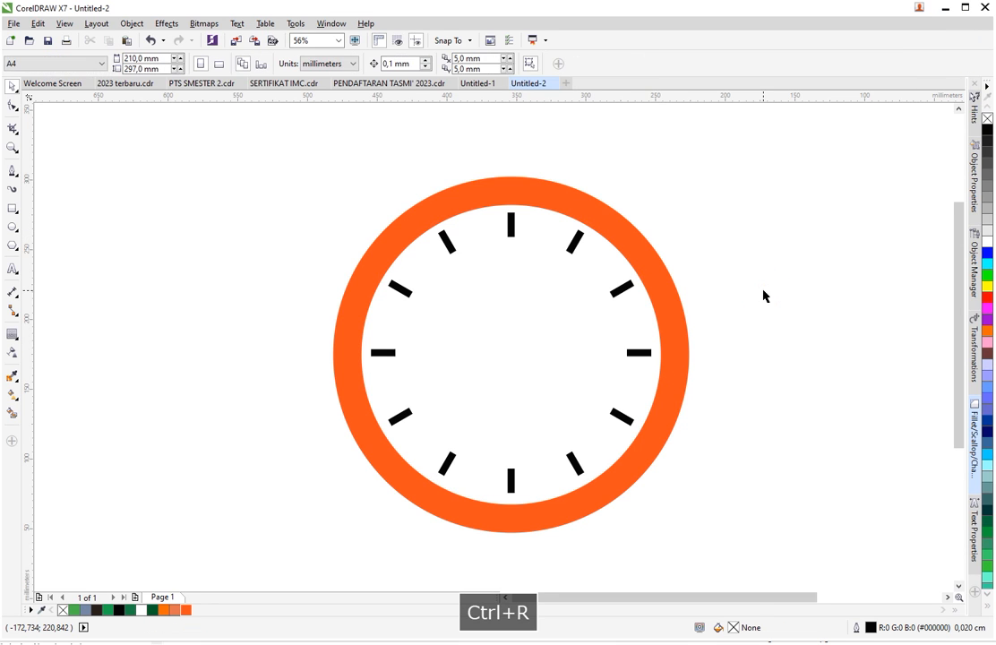
# - Fill the eight intermediate hour marks grey (#B3B3B3) and remove the outlines from all the clock's objects
pyautogui.click(579, 241)
pyautogui.keyDown('shift'); pyautogui.click(626, 286); pyautogui.keyUp('shift')
pyautogui.keyDown('shift'); pyautogui.click(615, 418); pyautogui.keyUp('shift')
pyautogui.keyDown('shift'); pyautogui.click(574, 462); pyautogui.keyUp('shift')
pyautogui.keyDown('shift'); pyautogui.click(446, 463); pyautogui.keyUp('shift')
pyautogui.keyDown('shift'); pyautogui.click(400, 416); pyautogui.keyUp('shift')
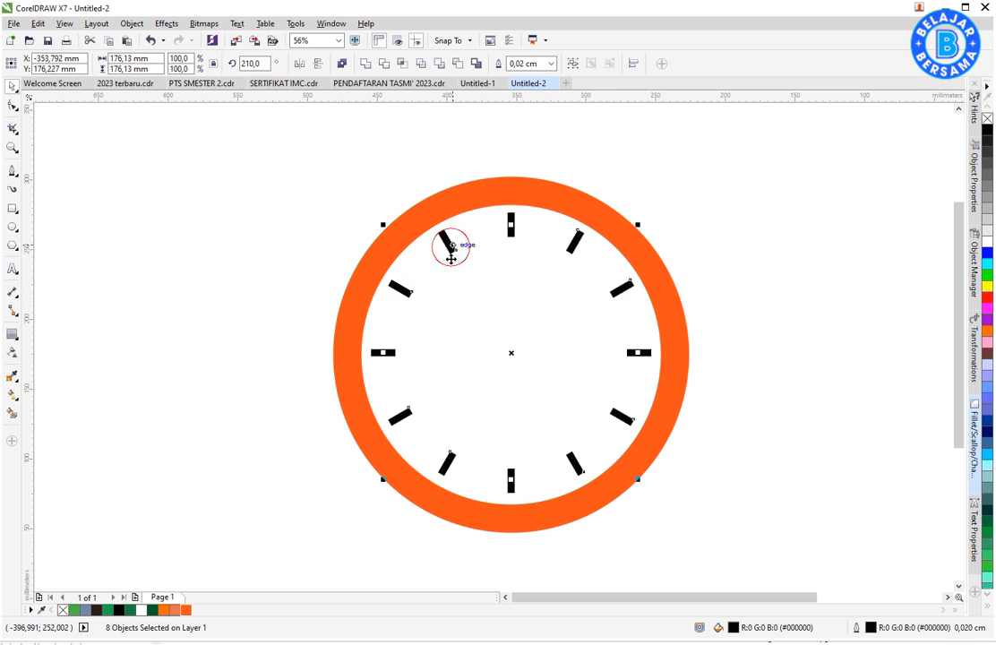
pyautogui.click(985, 221)
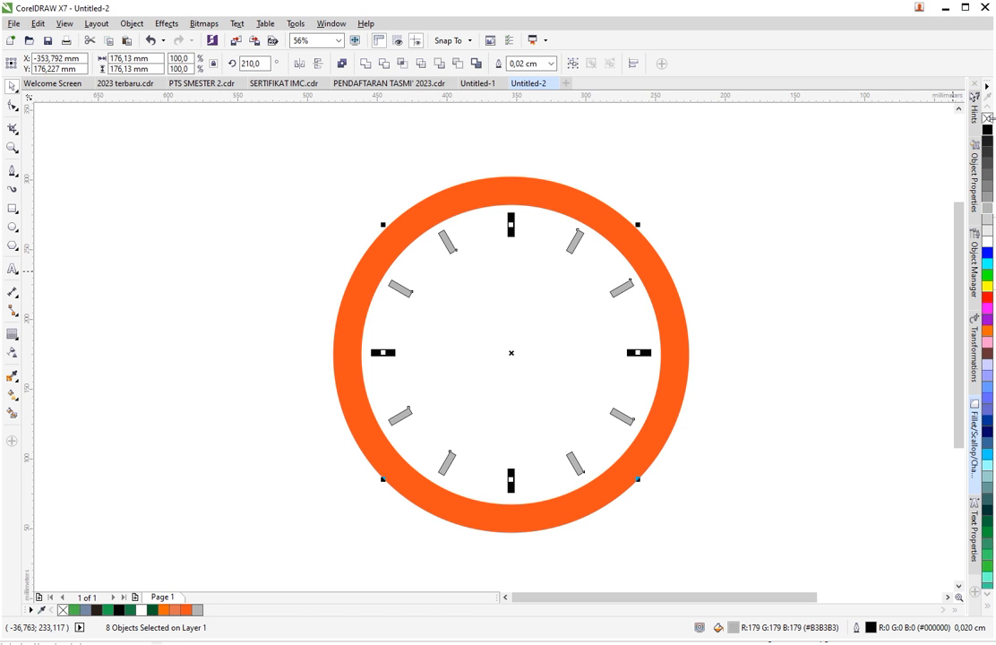
pyautogui.moveTo(766, 140); pyautogui.dragTo(253, 560)
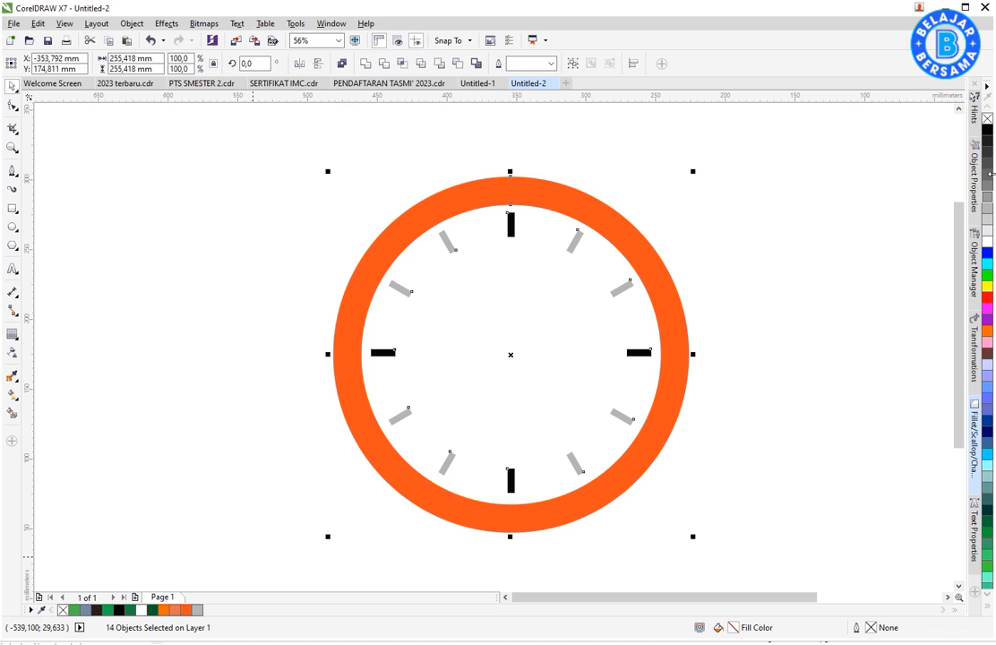
pyautogui.click(850, 237)
# - Draw a circle about 9.4 mm wide, centre it on the clock face, and give it an orange fill without an outline
pyautogui.click(14, 228)
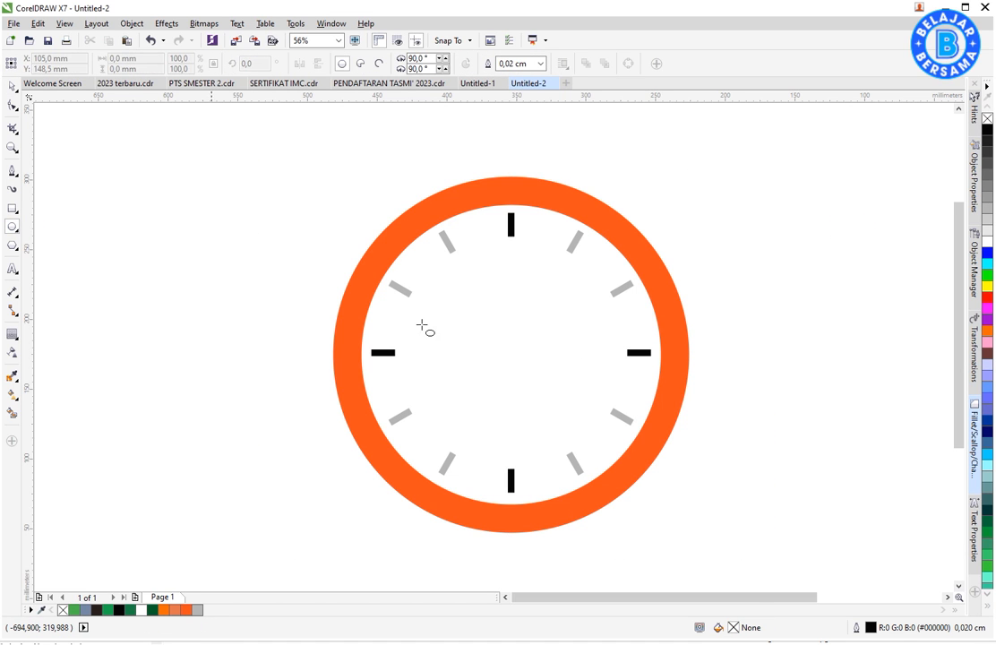
pyautogui.moveTo(492, 341); pyautogui.dragTo(506, 353)
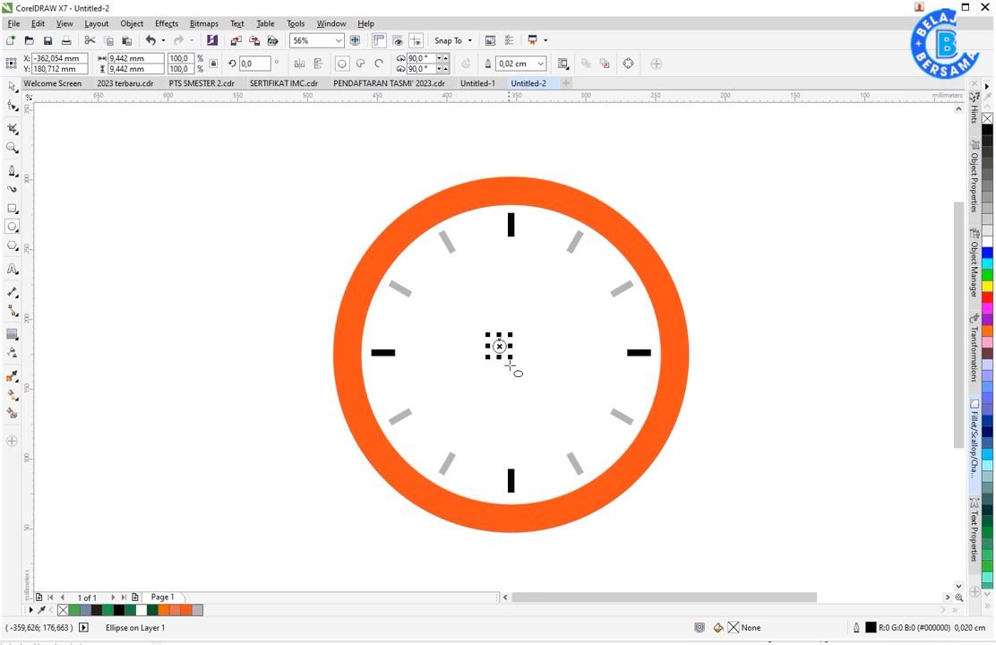
pyautogui.keyDown('shift'); pyautogui.click(572, 358); pyautogui.keyUp('shift')
pyautogui.press('c')
pyautogui.click(763, 394)
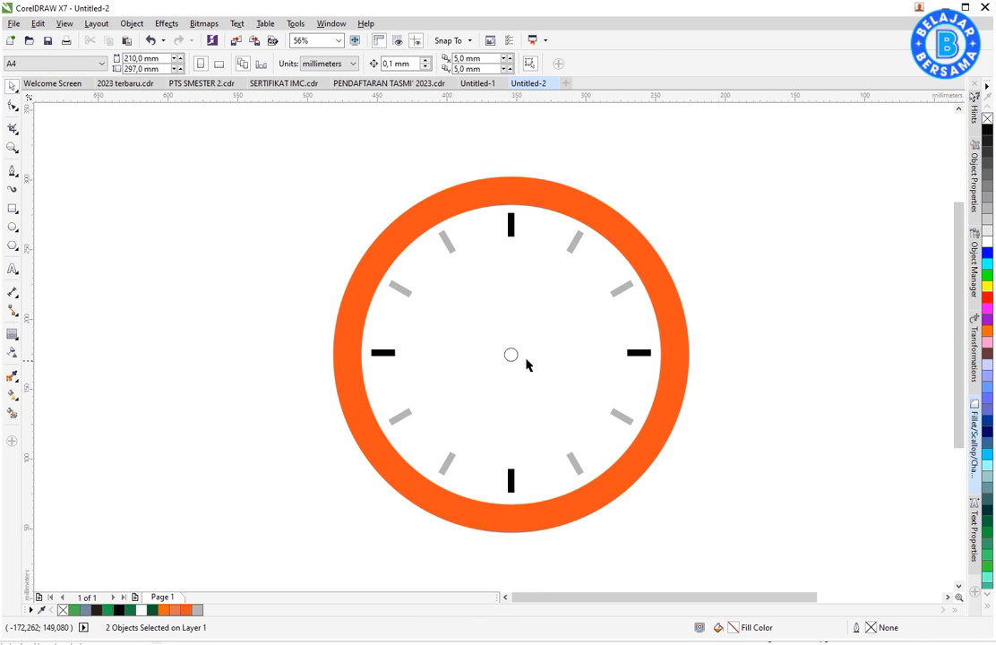
pyautogui.click(512, 355)
pyautogui.rightClick(62, 610)
pyautogui.click(181, 283)
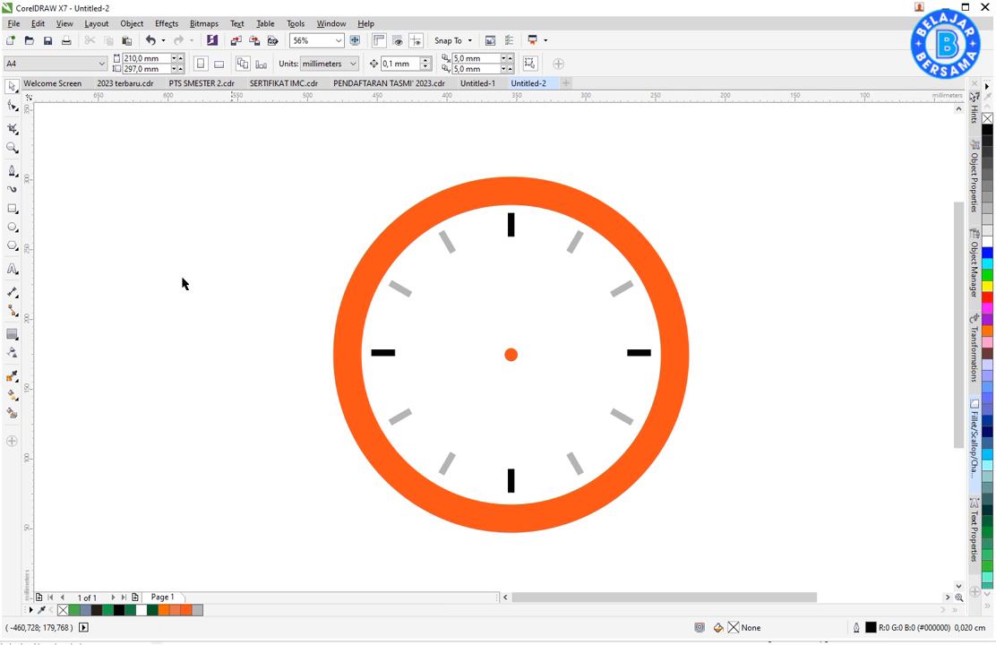
# - Draw a tall narrow rectangle of about 6 × 84 mm beside the orange centre dot and fully round its corners
pyautogui.click(12, 210)
pyautogui.click(11, 208)
pyautogui.moveTo(524, 252); pyautogui.dragTo(539, 387)
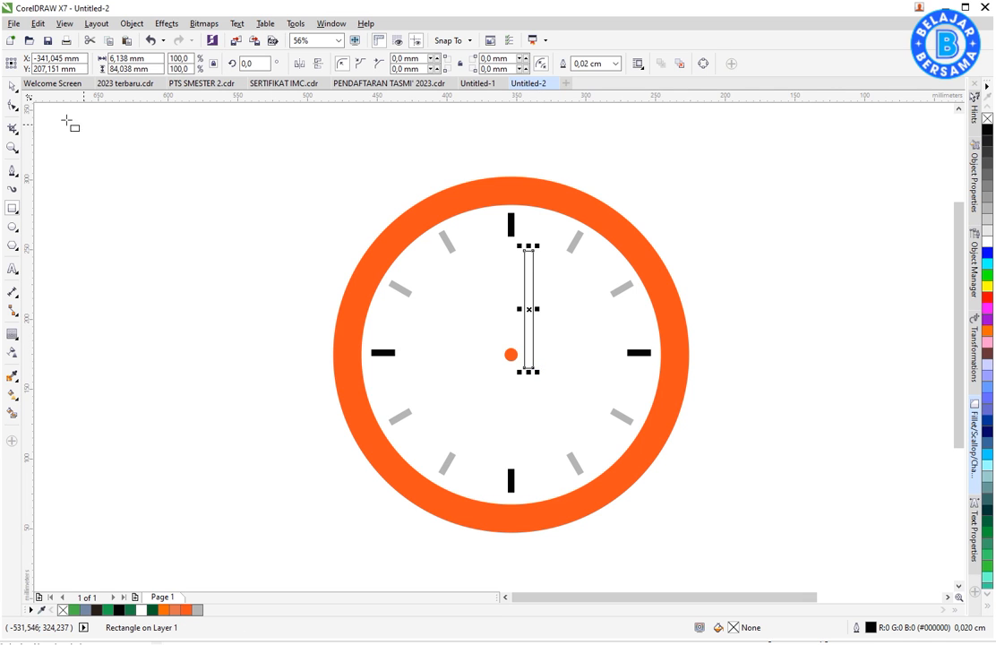
pyautogui.click(12, 105)
pyautogui.moveTo(533, 253); pyautogui.dragTo(528, 318)
# - Resize the rounded bar to about 5 × 81 mm, stand it on the centre dot, and fill it black without an outline
pyautogui.press('space')
pyautogui.scroll(3, 541, 309)
pyautogui.moveTo(511, 518); pyautogui.dragTo(451, 472)
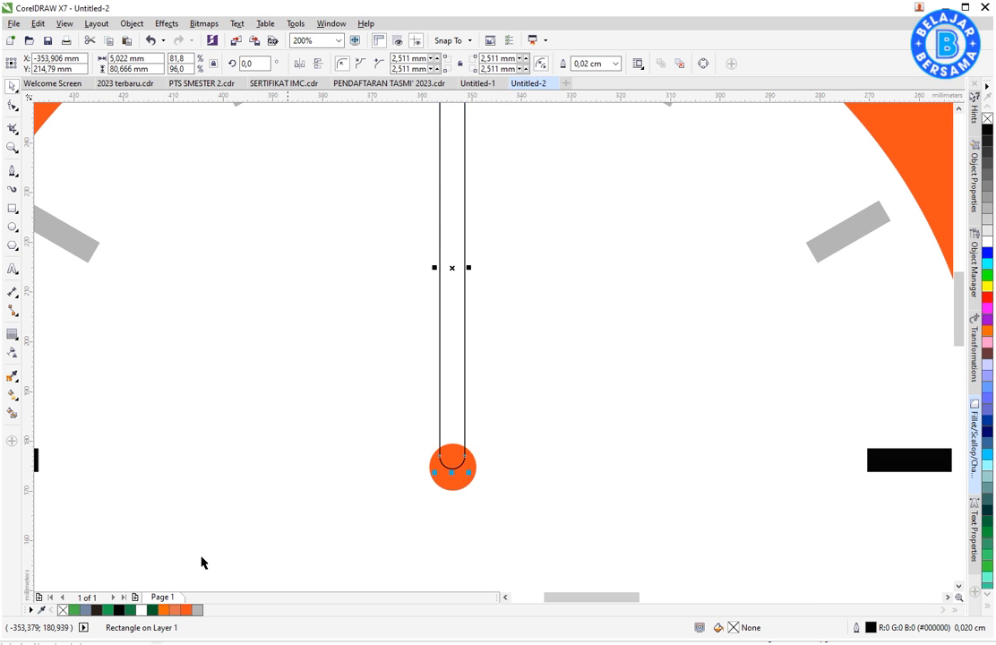
pyautogui.click(117, 610)
pyautogui.scroll(-2, 538, 429)
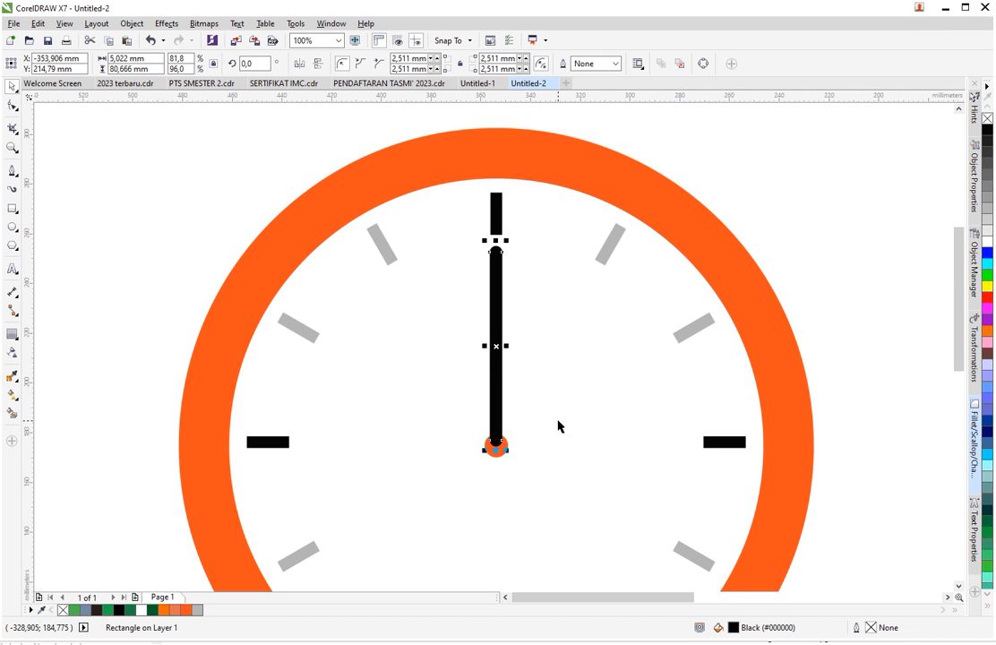
pyautogui.keyDown('shift'); pyautogui.click(558, 419); pyautogui.keyUp('shift')
pyautogui.click(810, 237)
pyautogui.scroll(-2, 547, 318)
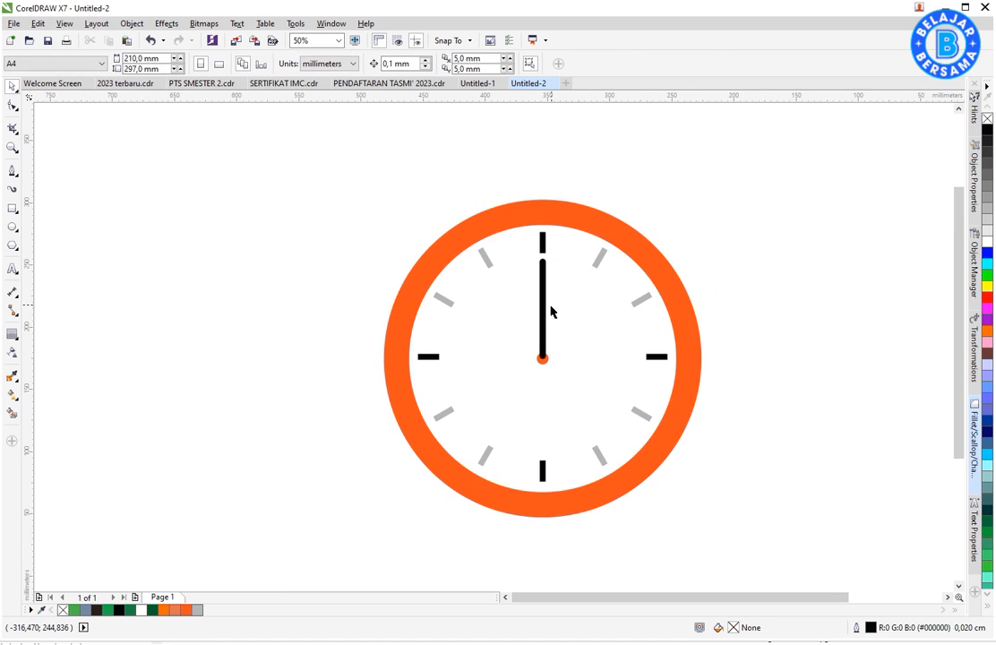
# - Make a shortened copy of the upright hand, rotate it about 90° toward nine o'clock, and fit it to about 50 mm from the centre
pyautogui.click(545, 321)
pyautogui.scroll(2, 544, 320)
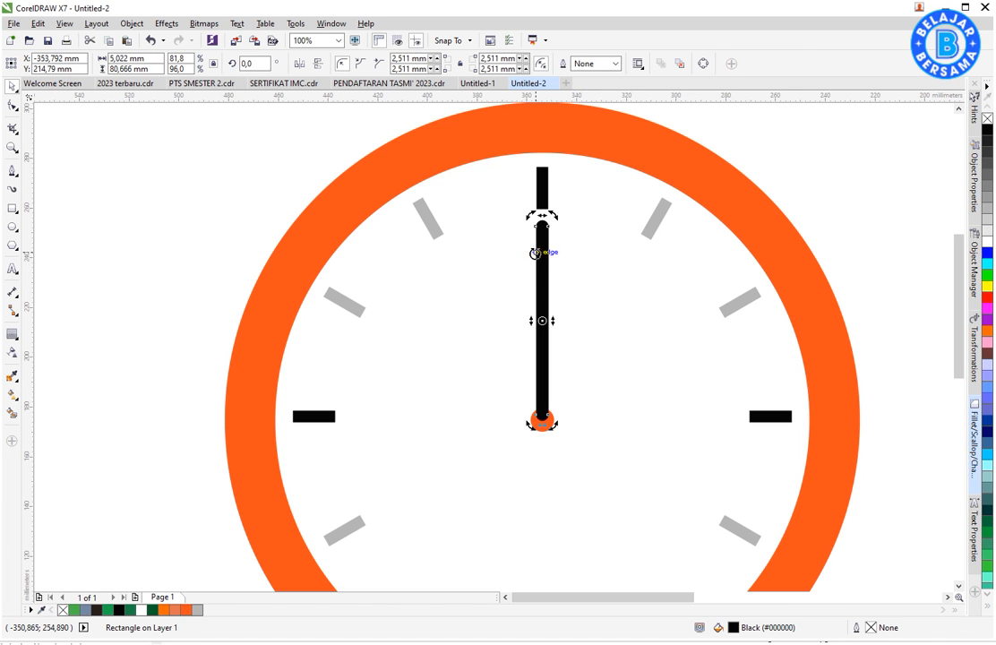
pyautogui.moveTo(543, 216); pyautogui.dragTo(566, 318)
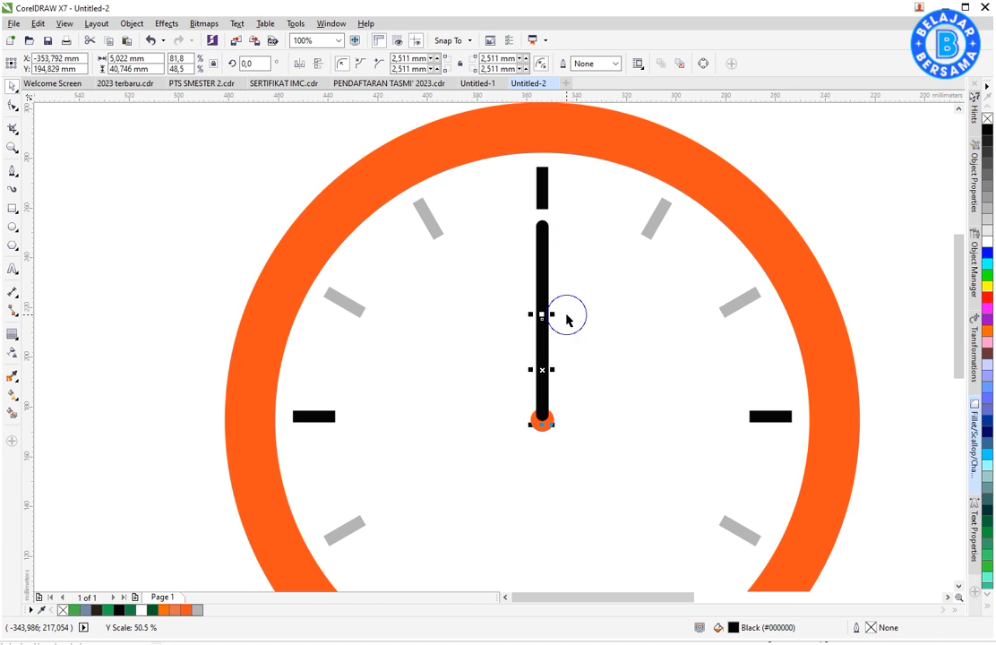
pyautogui.click(545, 343)
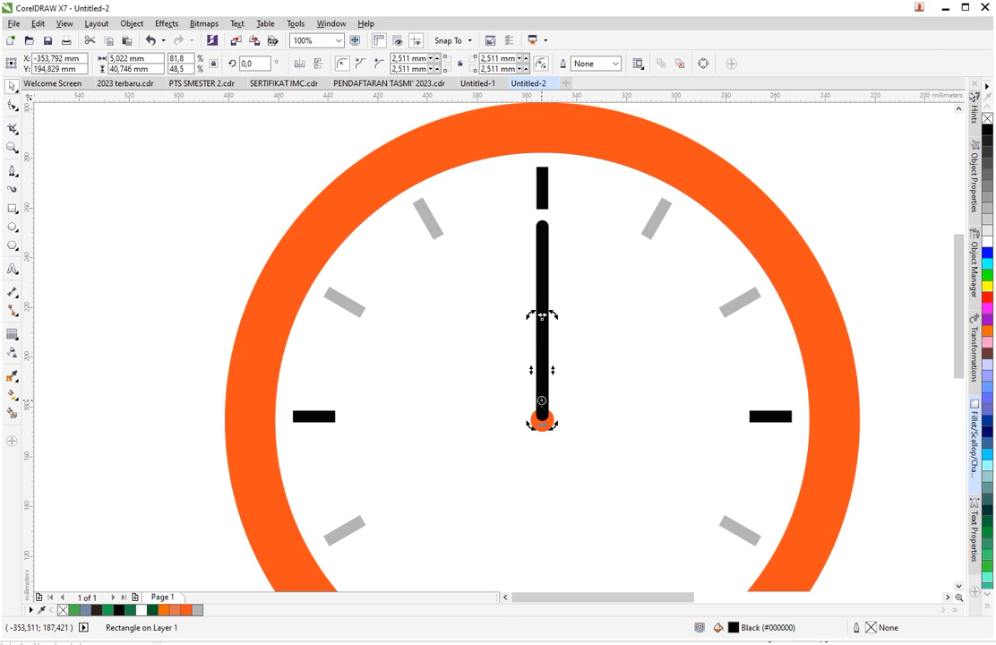
pyautogui.moveTo(552, 317); pyautogui.dragTo(410, 419)
pyautogui.scroll(-2, 562, 324)
pyautogui.scroll(4, 556, 380)
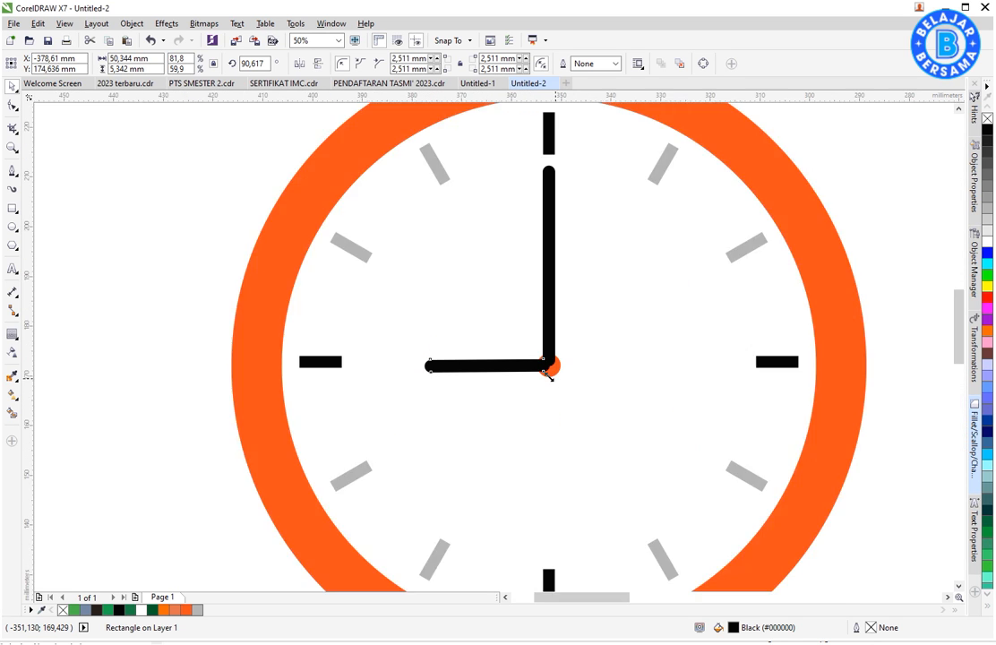
# - Bring the orange centre dot in front of both clock hands
pyautogui.click(562, 366)
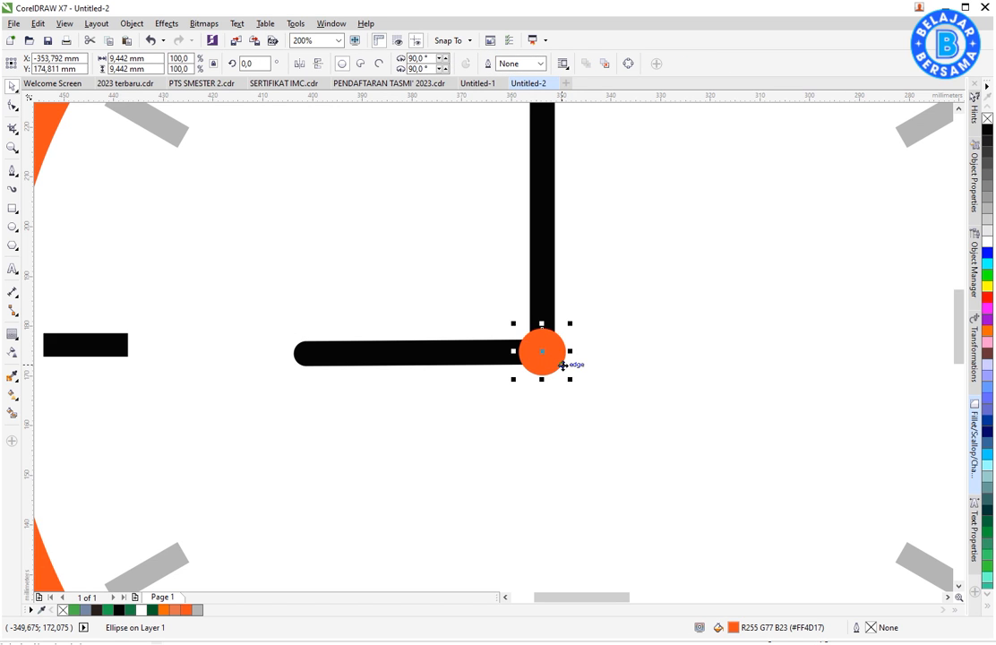
pyautogui.scroll(-6, 562, 366)
pyautogui.click(650, 373)
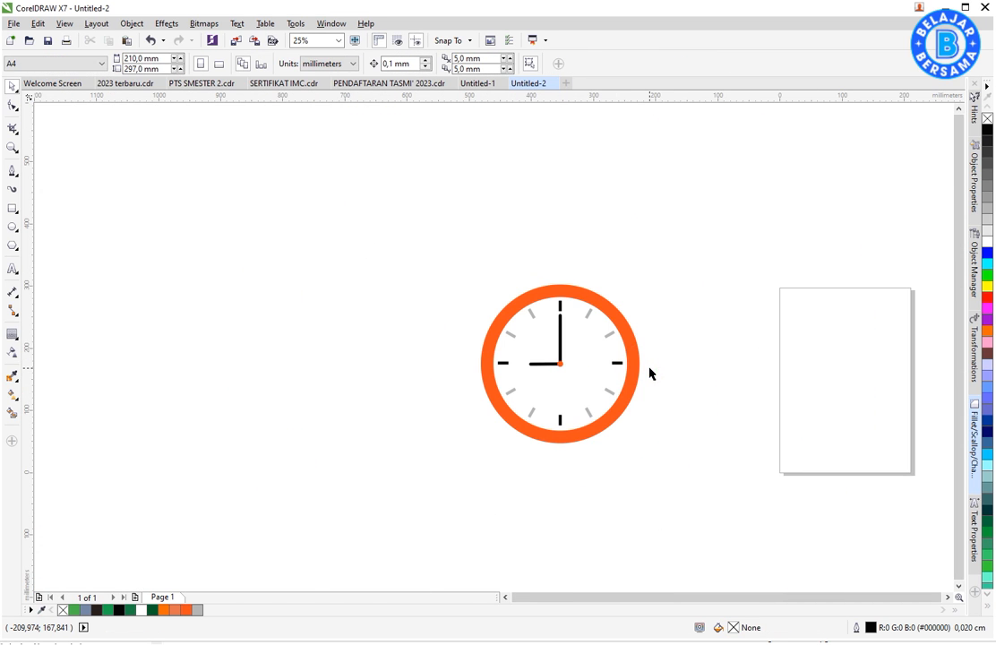
# - Recolour both the long and the short clock hands red
pyautogui.scroll(2, 556, 354)
pyautogui.click(565, 337)
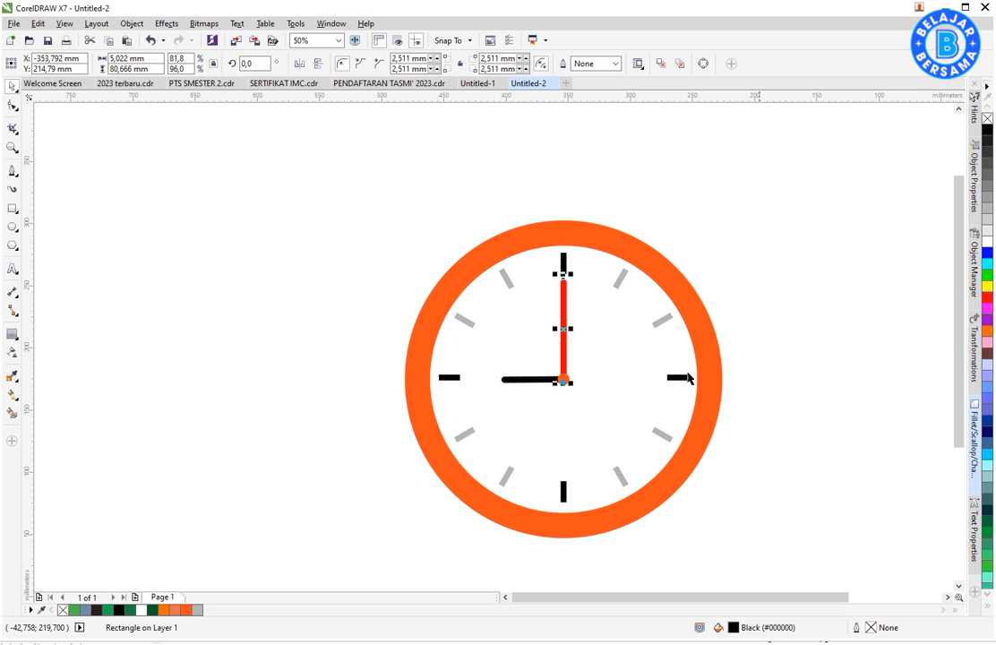
pyautogui.click(530, 378)
pyautogui.click(987, 297)
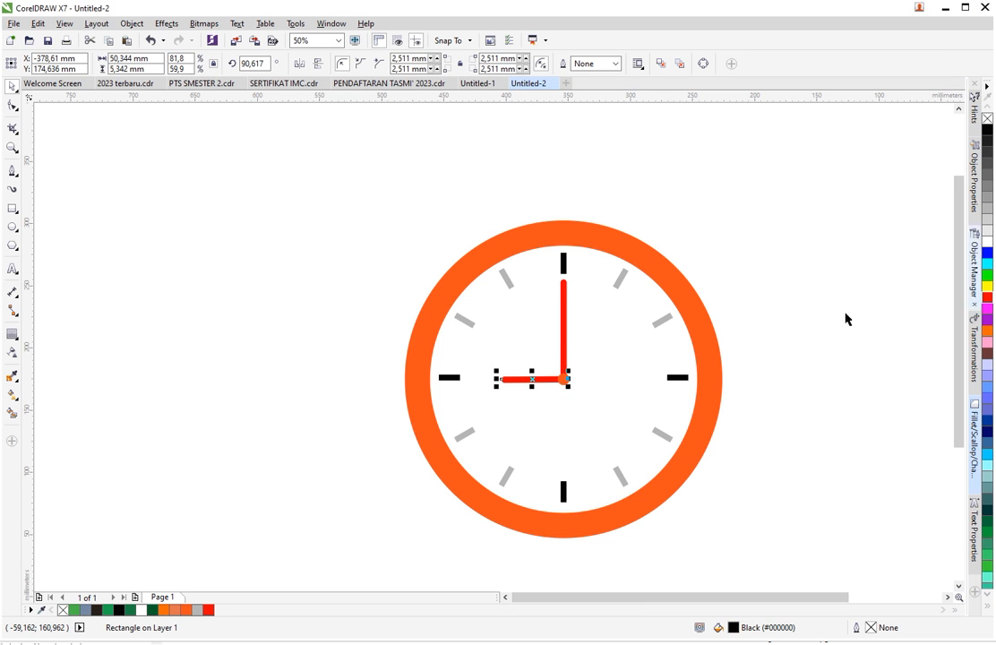
pyautogui.click(443, 257)
# - Draw an upright rectangle about 83 mm tall overlapping the top of the orange ring and centre it horizontally on the clock
pyautogui.scroll(-2, 444, 257)
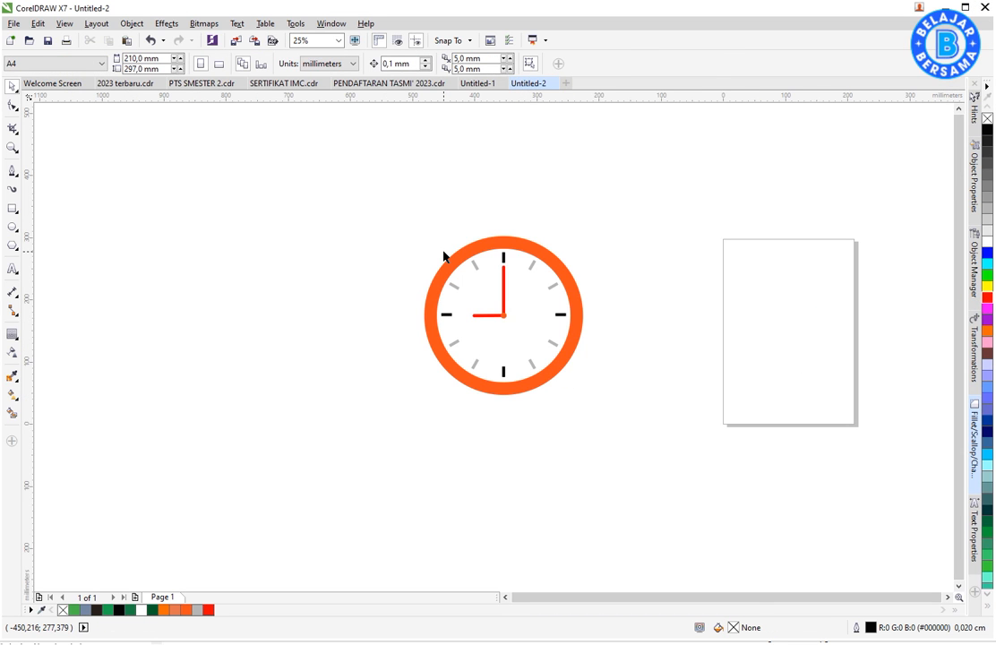
pyautogui.click(13, 211)
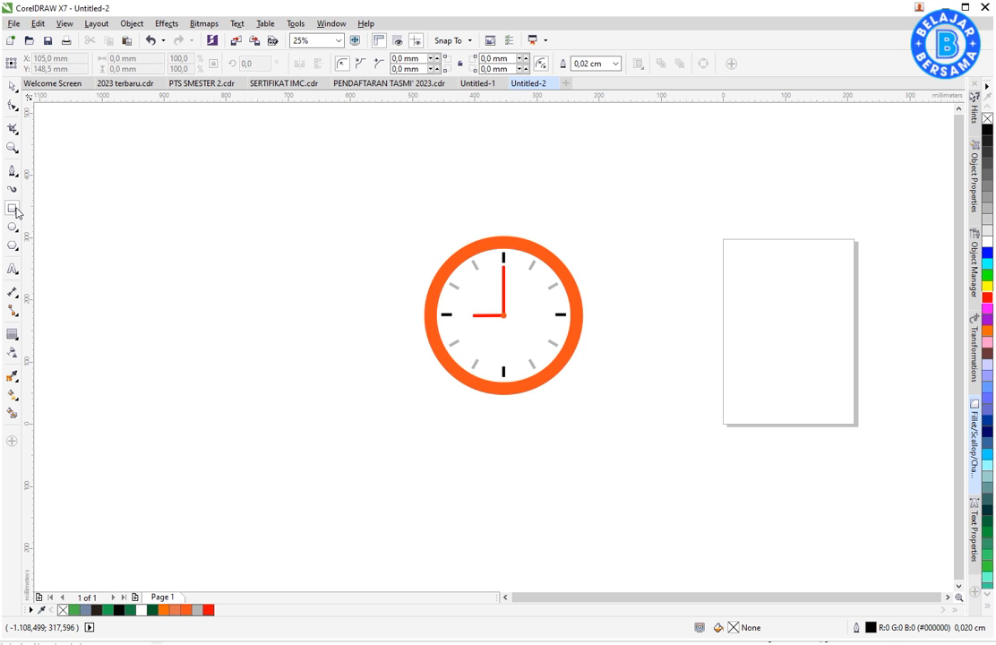
pyautogui.moveTo(629, 249); pyautogui.dragTo(362, 162)
pyautogui.scroll(1, 642, 255)
pyautogui.press('space')
pyautogui.keyDown('shift'); pyautogui.click(444, 240); pyautogui.keyUp('shift')
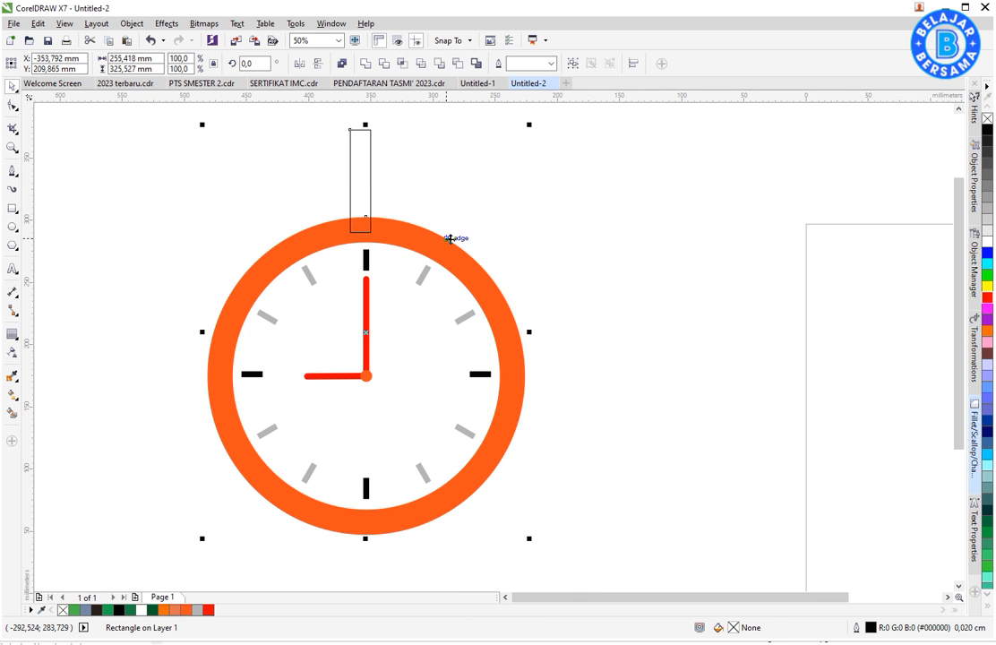
pyautogui.press('c')
# - Shorten the rectangle above the clock to about 61 mm and fill it light grey (#CCCCCC)
pyautogui.click(374, 149)
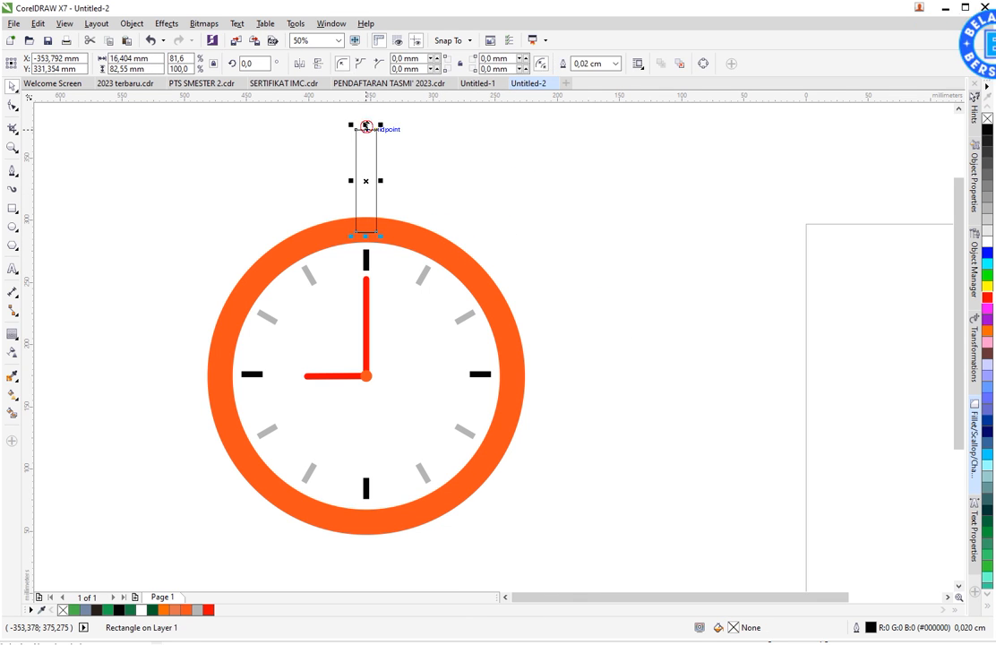
pyautogui.moveTo(366, 124); pyautogui.dragTo(385, 161)
pyautogui.click(987, 213)
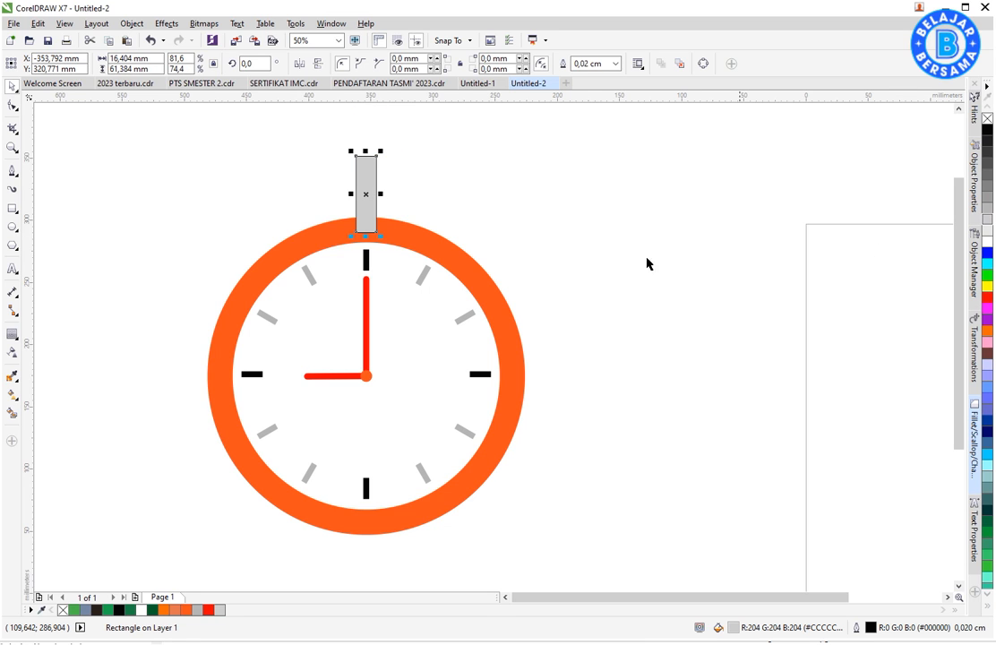
# - Send the light grey rectangle to the back of the layer and remove its outline
pyautogui.rightClick(369, 171)
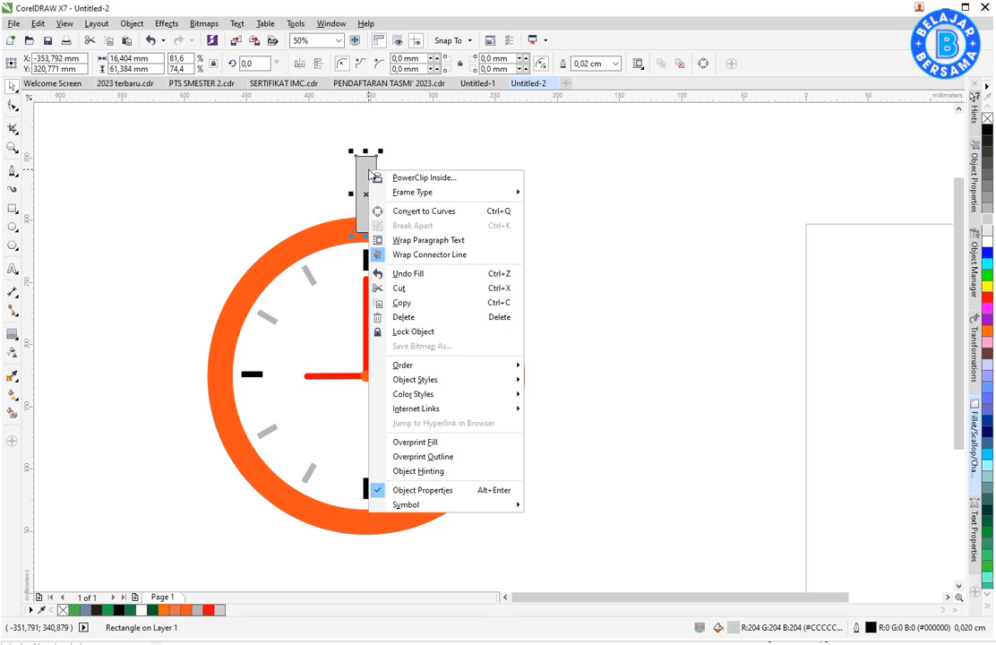
pyautogui.moveTo(500, 369)
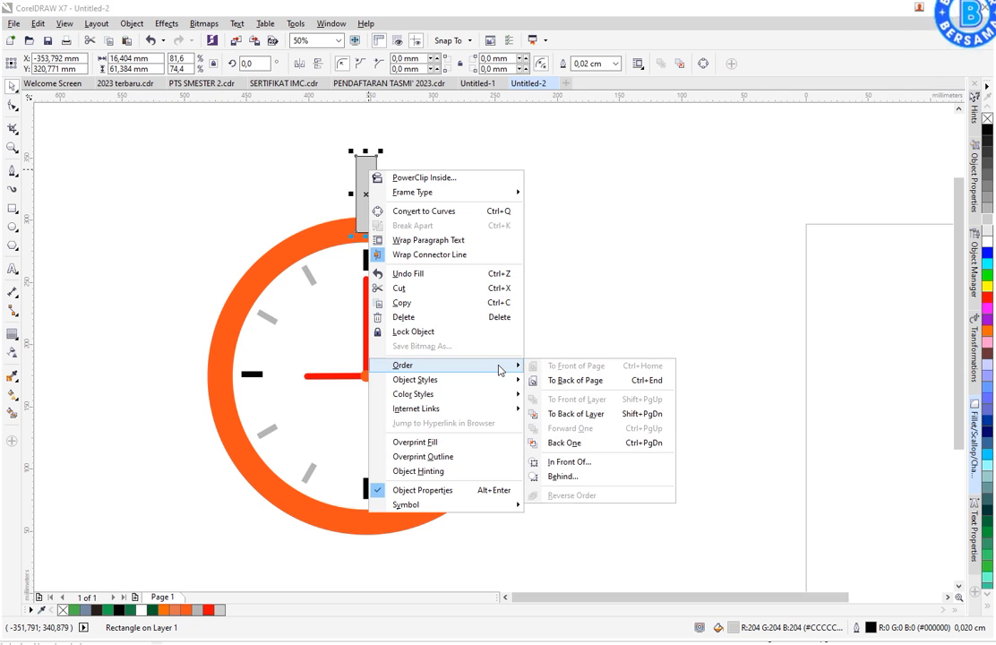
pyautogui.click(572, 414)
pyautogui.click(556, 252)
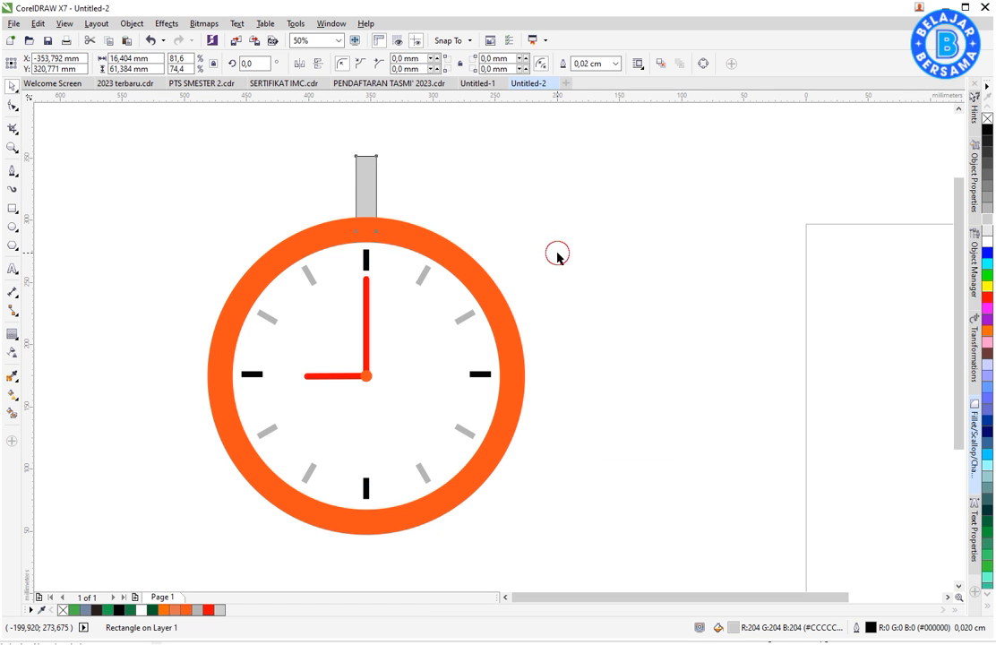
pyautogui.click(375, 182)
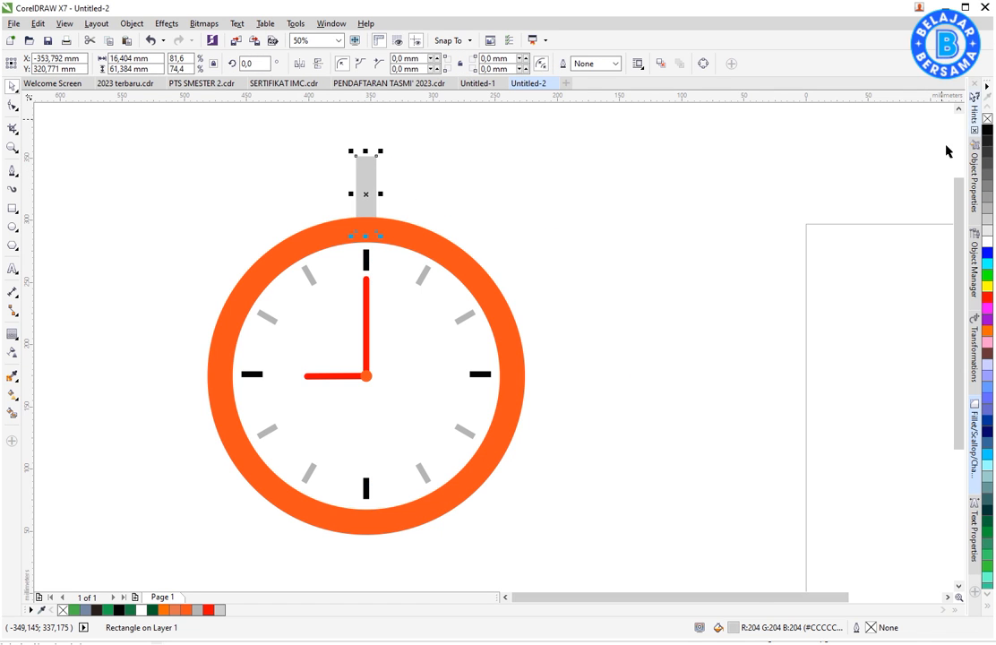
pyautogui.click(641, 223)
# - Shorten the light grey stem above the clock to about 53 mm
pyautogui.click(365, 176)
pyautogui.moveTo(366, 150); pyautogui.dragTo(370, 159)
pyautogui.click(398, 176)
pyautogui.click(371, 196)
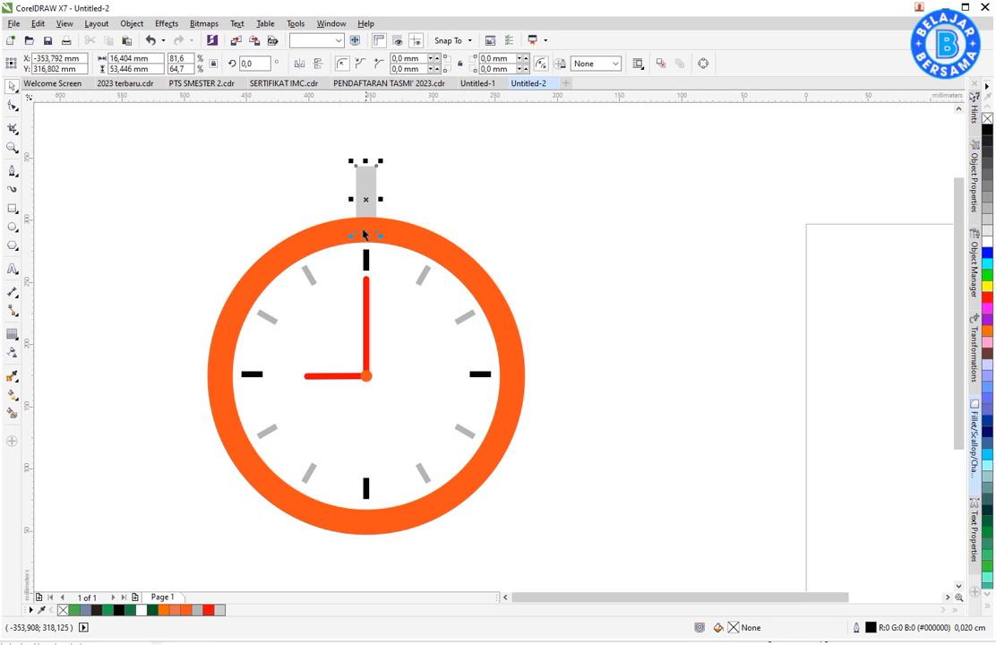
# - Make a wide cap about 50 by 17 mm from a copy of the grey stem at its upper end and fill it orange (#FF4D17)
pyautogui.moveTo(366, 232); pyautogui.dragTo(375, 164)
pyautogui.click(498, 175)
pyautogui.click(367, 167)
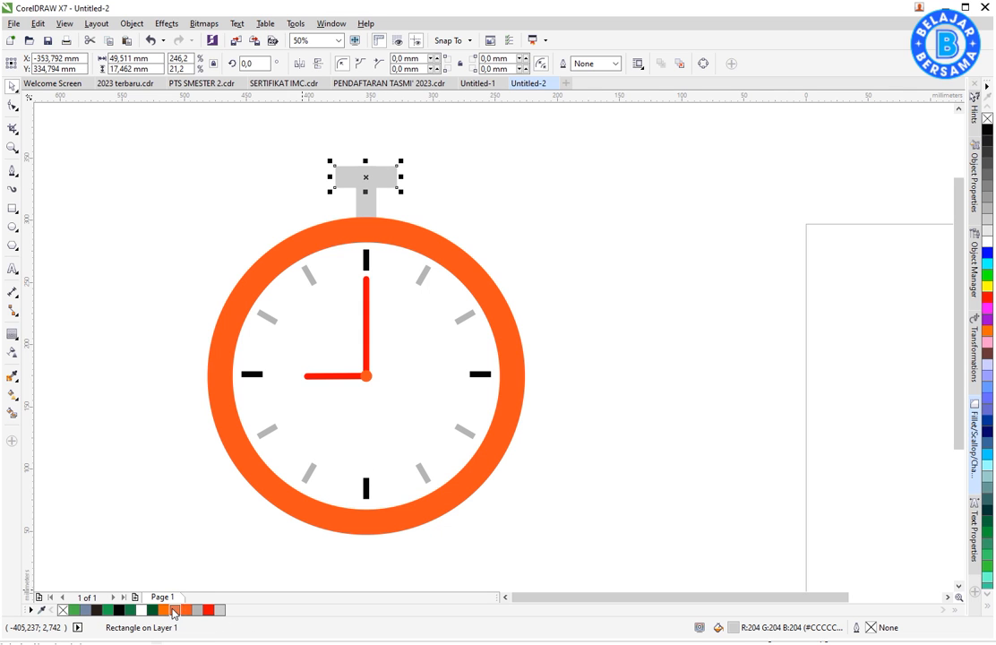
pyautogui.click(187, 610)
pyautogui.click(651, 384)
# - Place a copy of the light grey stem in the empty space to the right of the clock
pyautogui.click(386, 182)
pyautogui.keyDown('shift'); pyautogui.click(375, 206); pyautogui.keyUp('shift')
pyautogui.click(378, 207)
pyautogui.moveTo(376, 210); pyautogui.dragTo(592, 256)
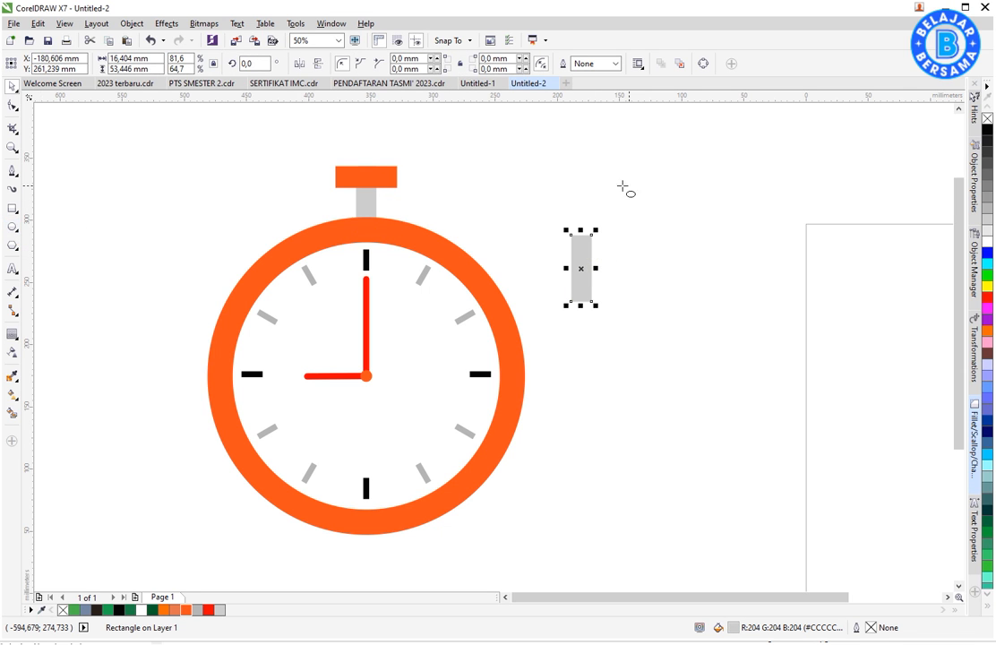
# - Draw a circle about 116 mm in diameter and place it to the right of the copied grey bar
pyautogui.moveTo(536, 183); pyautogui.dragTo(681, 252)
pyautogui.press('space')
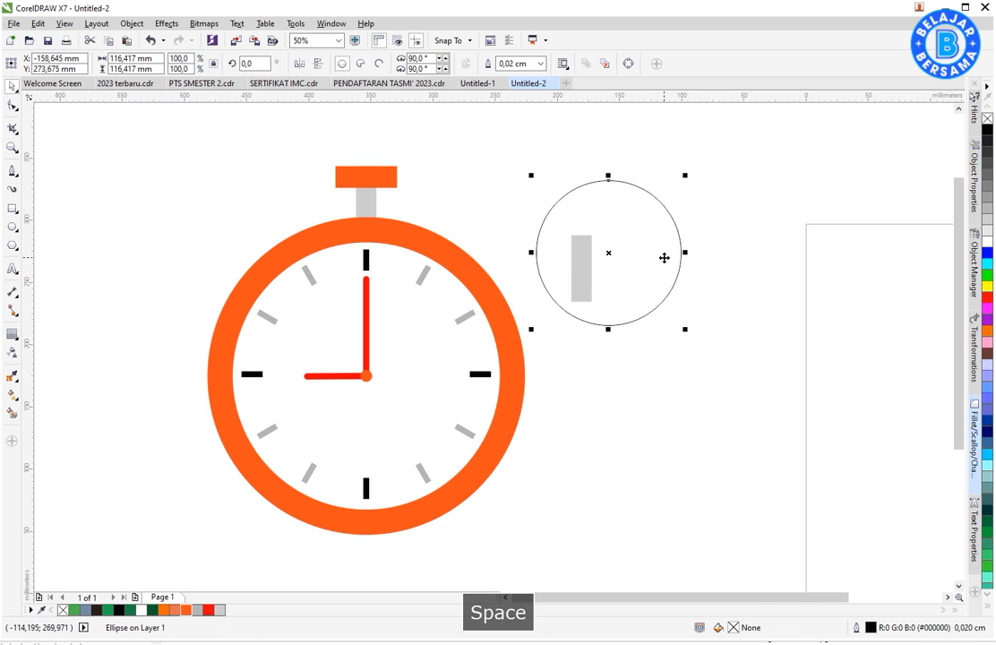
pyautogui.click(587, 260)
pyautogui.click(723, 233)
pyautogui.moveTo(616, 201); pyautogui.dragTo(723, 196)
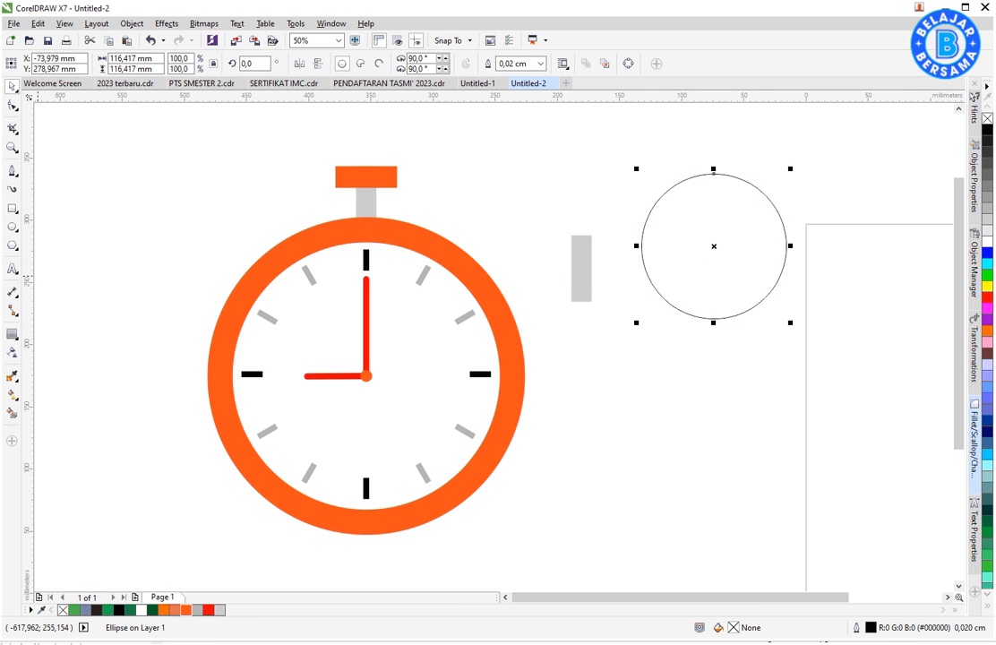
# - Draw a horizontal straight line about 152 mm long across the circle and centre the two on each other horizontally and vertically
pyautogui.click(15, 179)
pyautogui.click(50, 214)
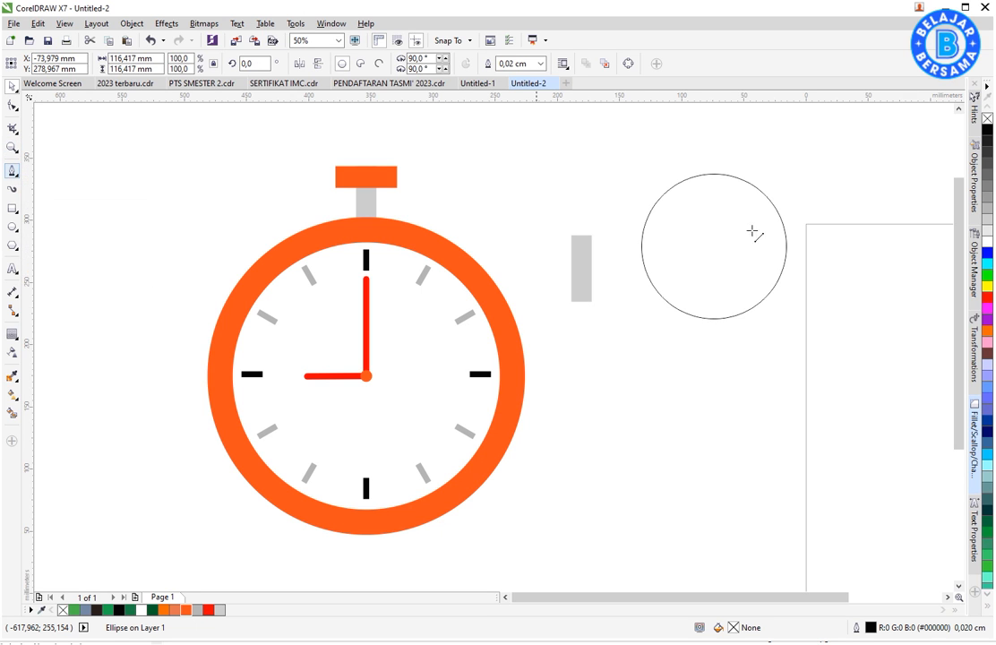
pyautogui.click(624, 249)
pyautogui.click(817, 249)
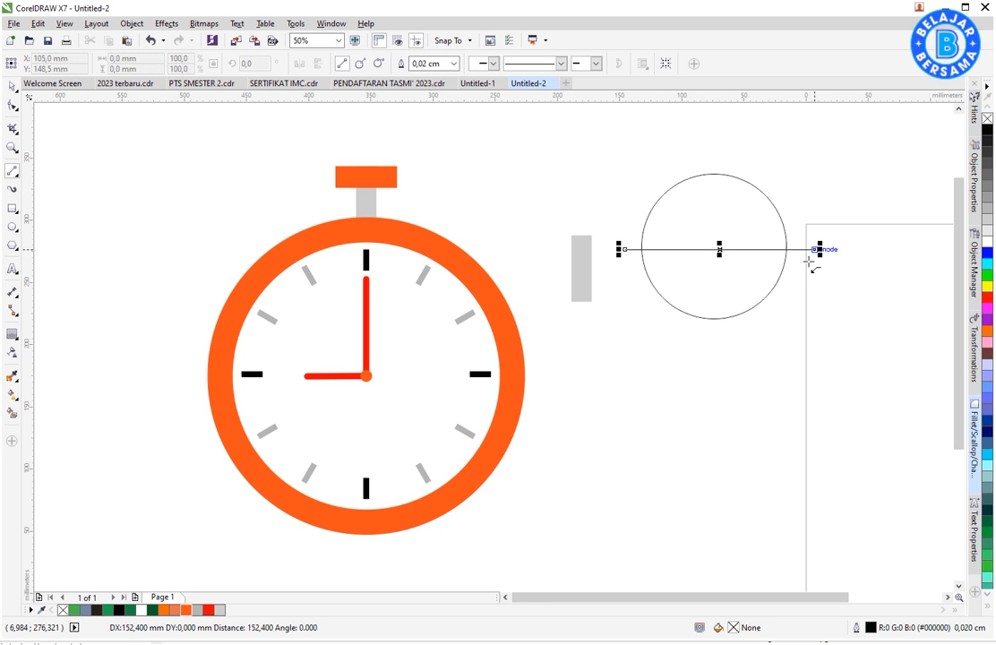
pyautogui.press('space')
pyautogui.keyDown('shift'); pyautogui.click(767, 279); pyautogui.keyUp('shift')
pyautogui.press('c')
pyautogui.press('e')
pyautogui.click(748, 368)
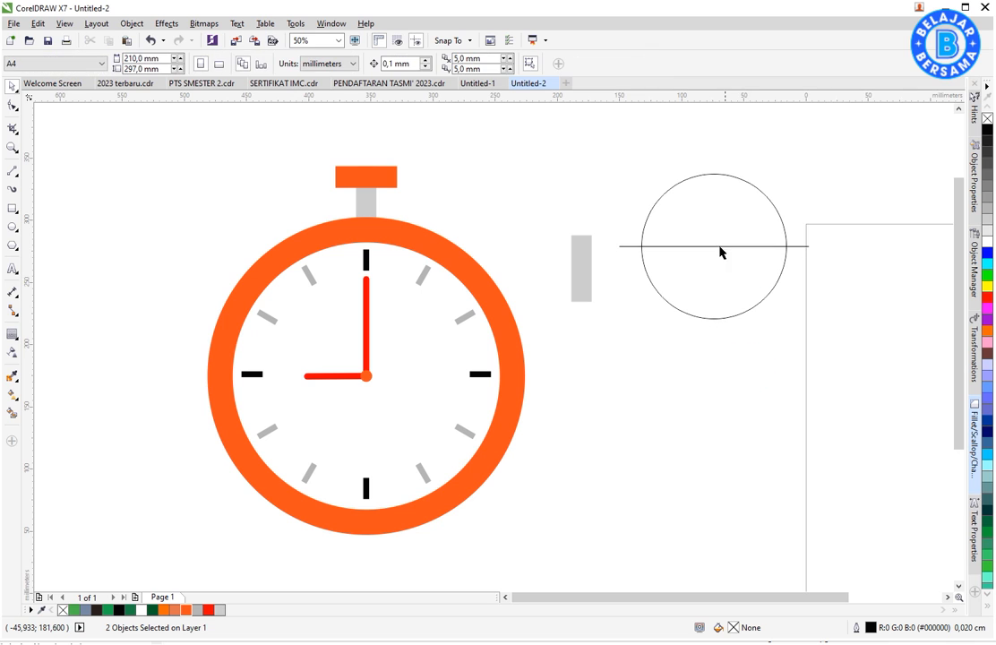
# - Create a half circle from the circle's upper half with Smart Fill and move it above the grey bar
pyautogui.click(10, 413)
pyautogui.click(793, 218)
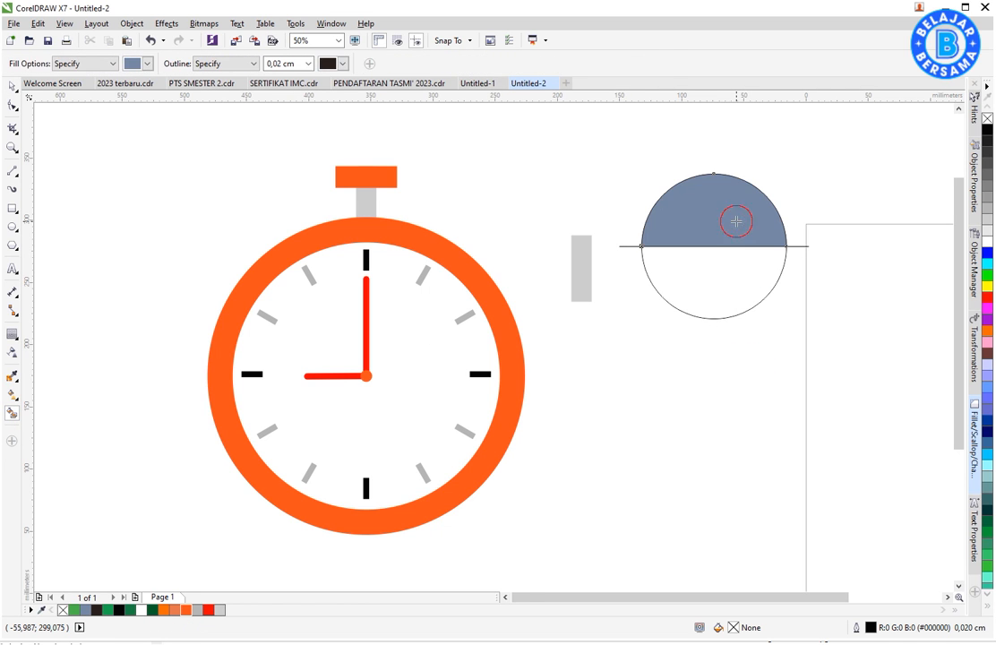
pyautogui.press('space')
pyautogui.moveTo(793, 222); pyautogui.dragTo(625, 195)
# - Delete the construction circle and the straight line across it
pyautogui.click(706, 267)
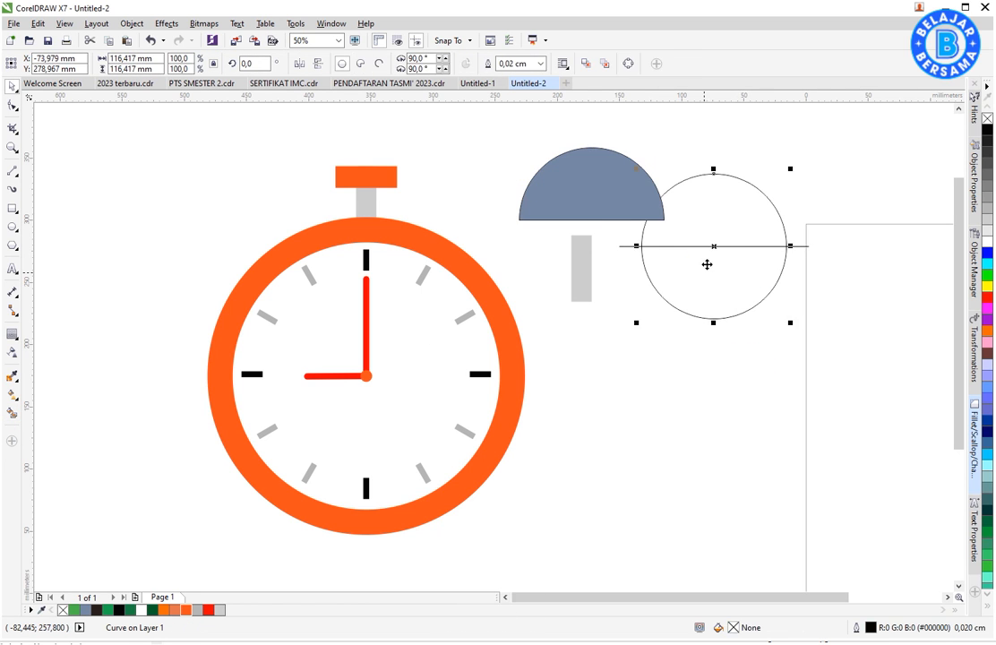
pyautogui.press('Delete')
pyautogui.press('Delete')
# - Remove the half circle's outline and fit it on top of the grey bar at about 74 by 37 mm
pyautogui.click(612, 207)
pyautogui.rightClick(987, 118)
pyautogui.moveTo(667, 144); pyautogui.dragTo(646, 156)
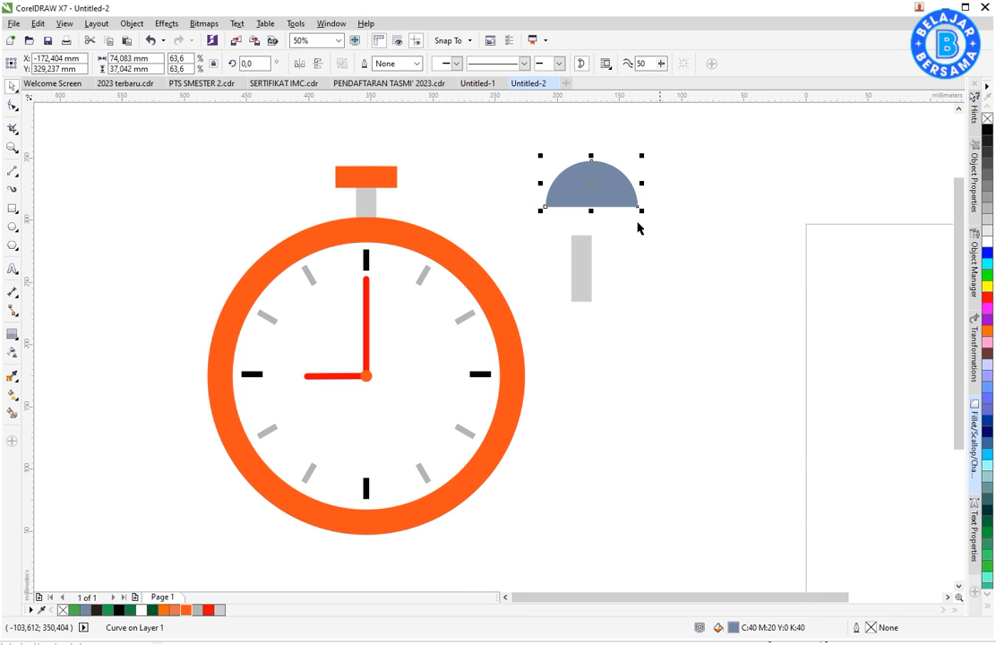
pyautogui.moveTo(584, 230); pyautogui.dragTo(592, 233)
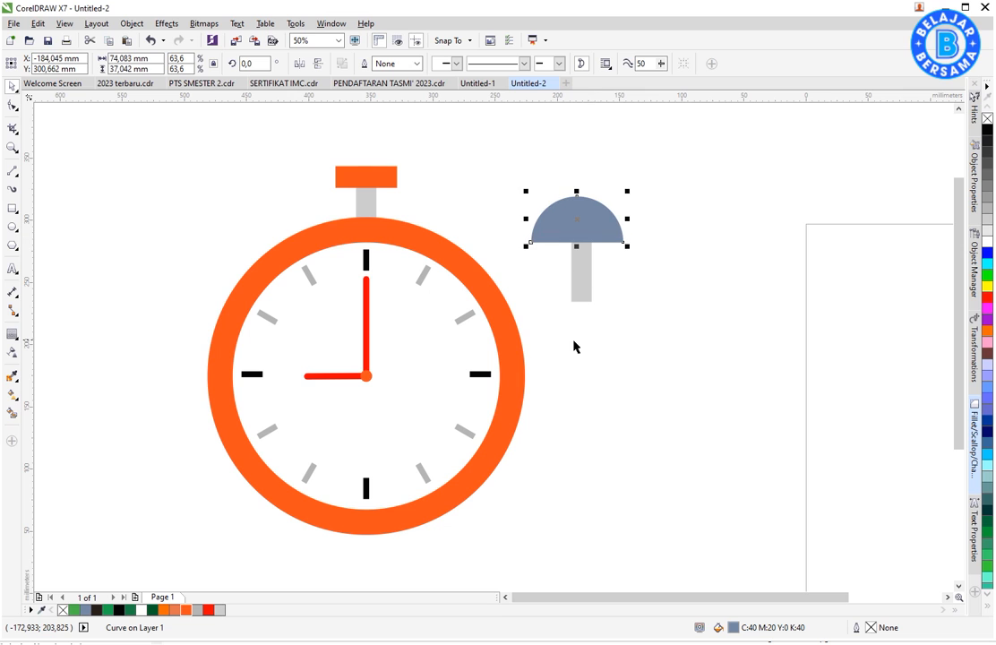
# - Fill the half circle orange (#FF6600) and centre it horizontally on the grey bar
pyautogui.click(187, 610)
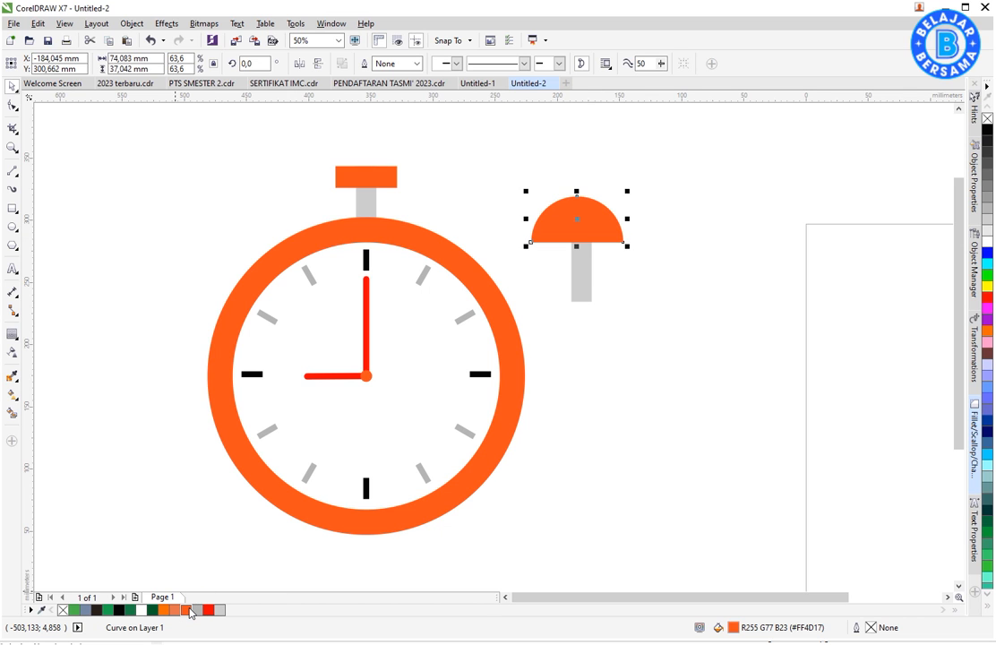
pyautogui.click(167, 611)
pyautogui.click(664, 294)
pyautogui.click(607, 224)
pyautogui.keyDown('shift'); pyautogui.click(583, 266); pyautogui.keyUp('shift')
pyautogui.click(647, 291)
pyautogui.click(580, 219)
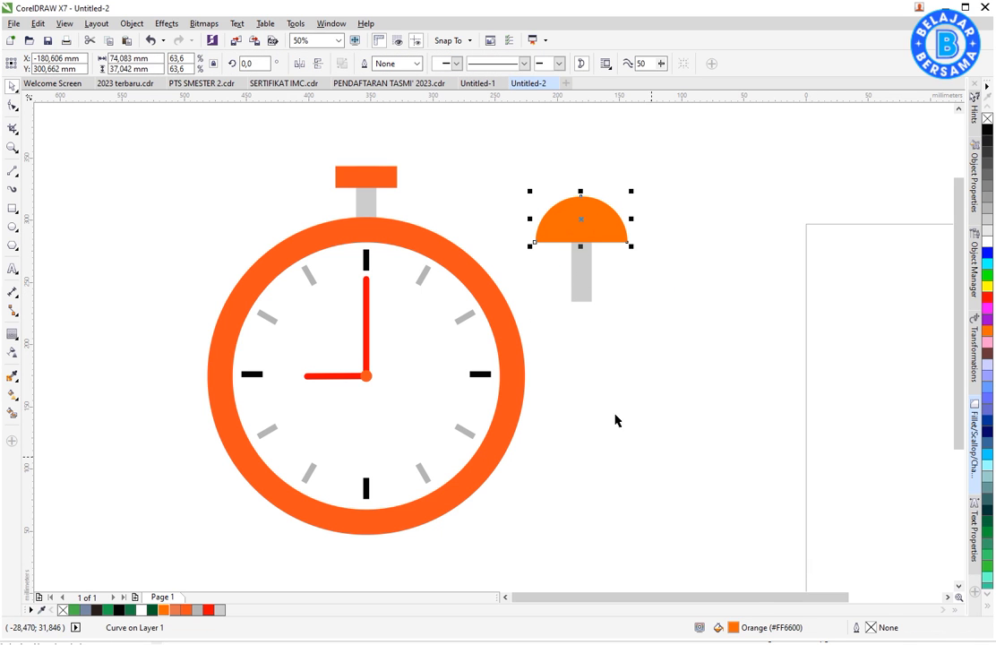
# - Rotate the half circle and its grey bar to 330° over the upper right of the orange ring and group them as a bell
pyautogui.keyDown('shift'); pyautogui.click(577, 277); pyautogui.keyUp('shift')
pyautogui.moveTo(605, 225); pyautogui.dragTo(529, 188)
pyautogui.click(493, 178)
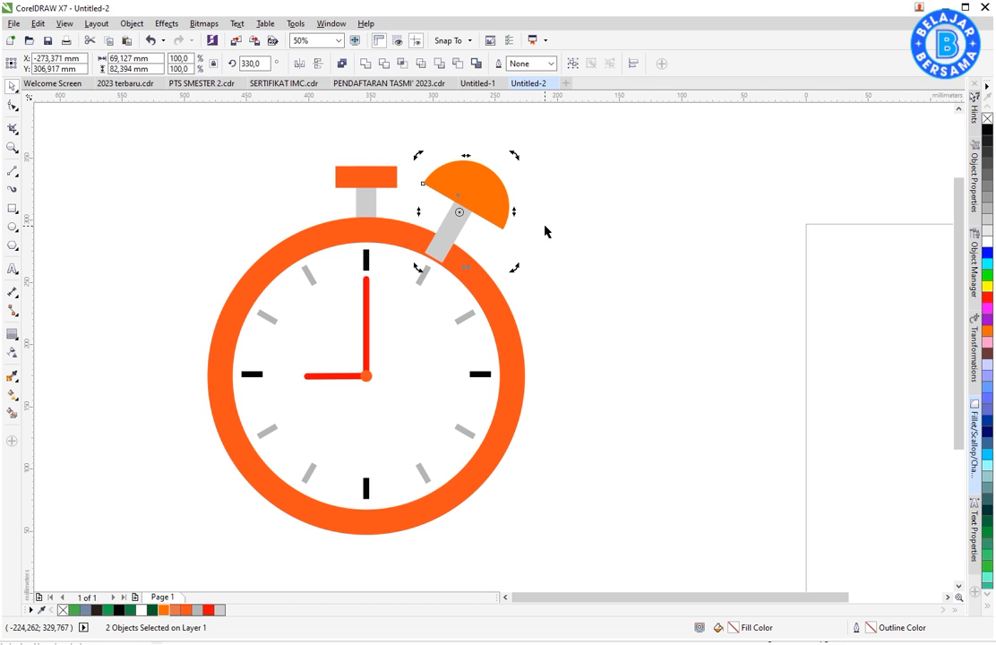
pyautogui.hotkey('ctrl', 'g')
# - Mirror a copy of the bell to the clock's upper left and group the two bells
pyautogui.moveTo(514, 212); pyautogui.dragTo(280, 208)
pyautogui.keyDown('shift'); pyautogui.click(462, 191); pyautogui.keyUp('shift')
pyautogui.hotkey('ctrl', 'g')
# - Send the grouped bells to the back of the layer, behind the orange ring
pyautogui.rightClick(465, 191)
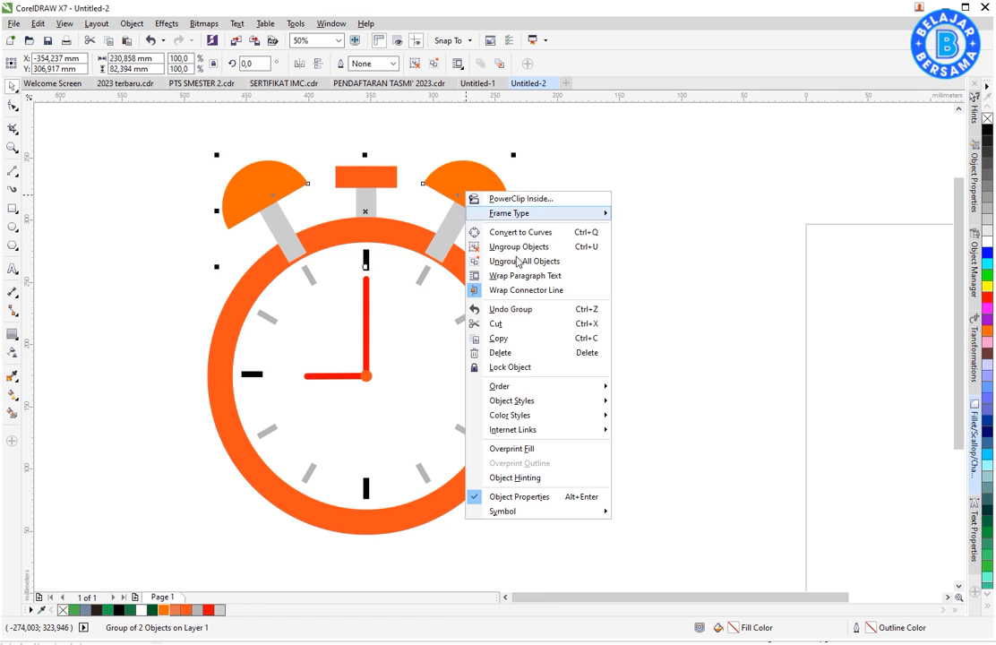
pyautogui.moveTo(564, 391)
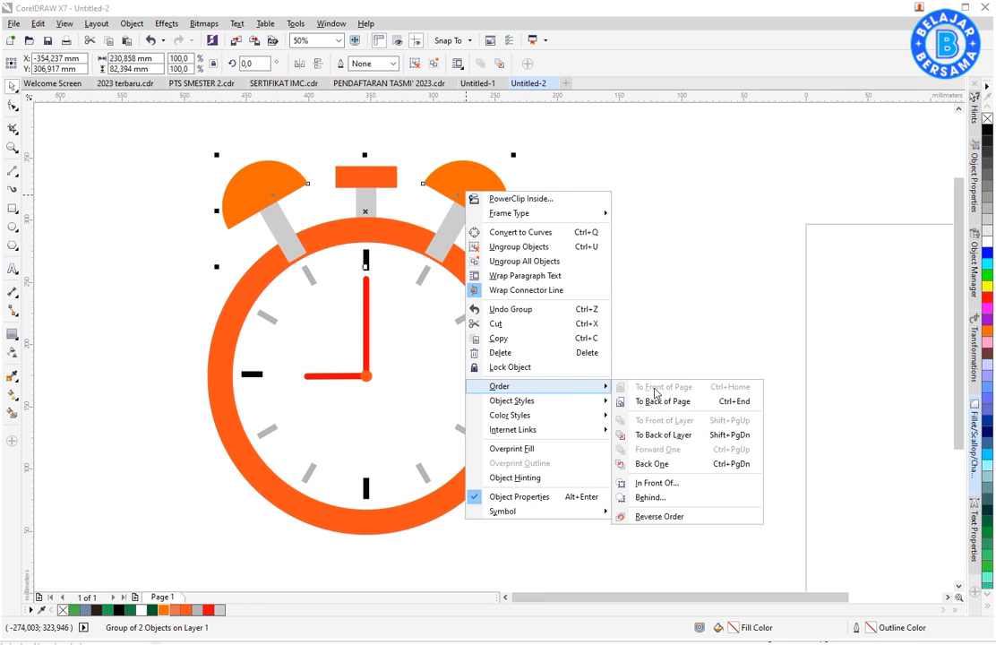
pyautogui.click(663, 436)
pyautogui.click(658, 420)
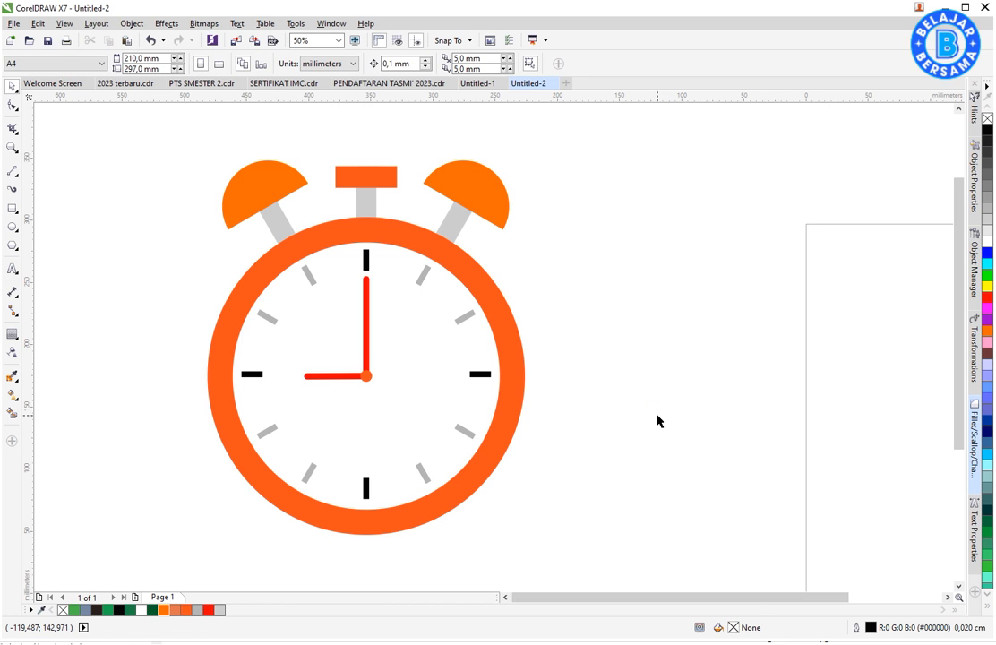
# - Draw a polygon to the right of the clock and set it to 3 sides, making a triangle about 137 by 118 mm
pyautogui.scroll(-1, 634, 280)
pyautogui.moveTo(333, 182); pyautogui.dragTo(620, 473)
pyautogui.hotkey('shift', 'F2')
pyautogui.click(724, 447)
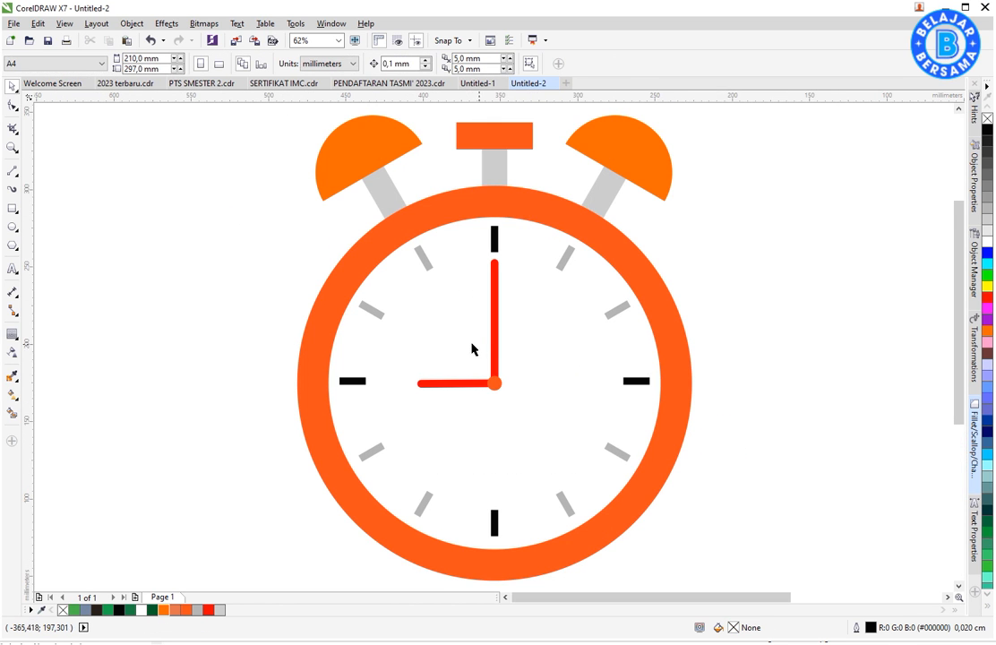
pyautogui.click(17, 249)
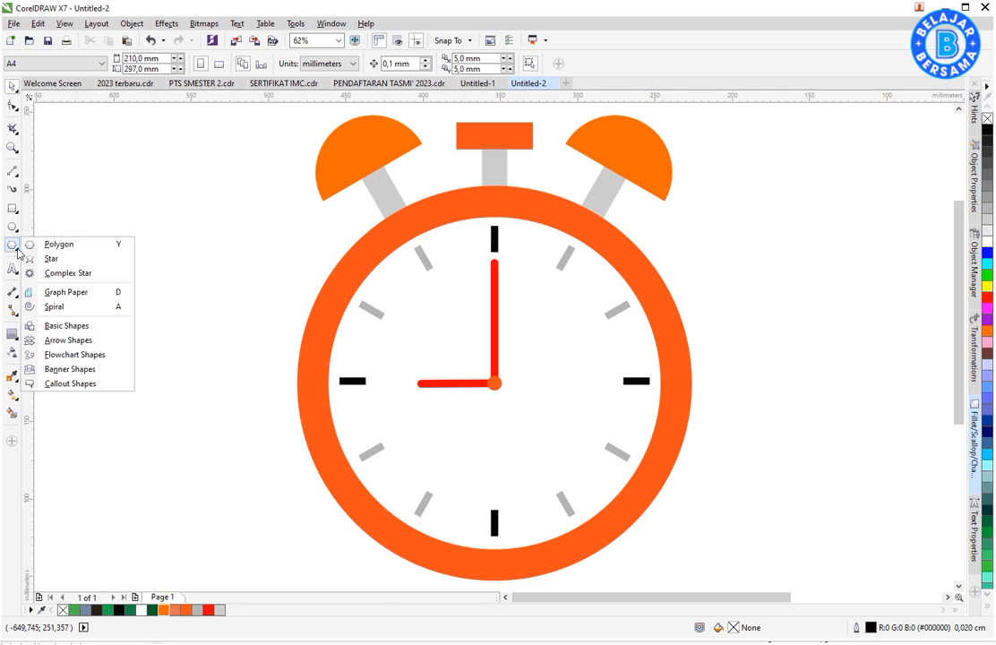
pyautogui.click(56, 245)
pyautogui.moveTo(706, 227); pyautogui.dragTo(905, 472)
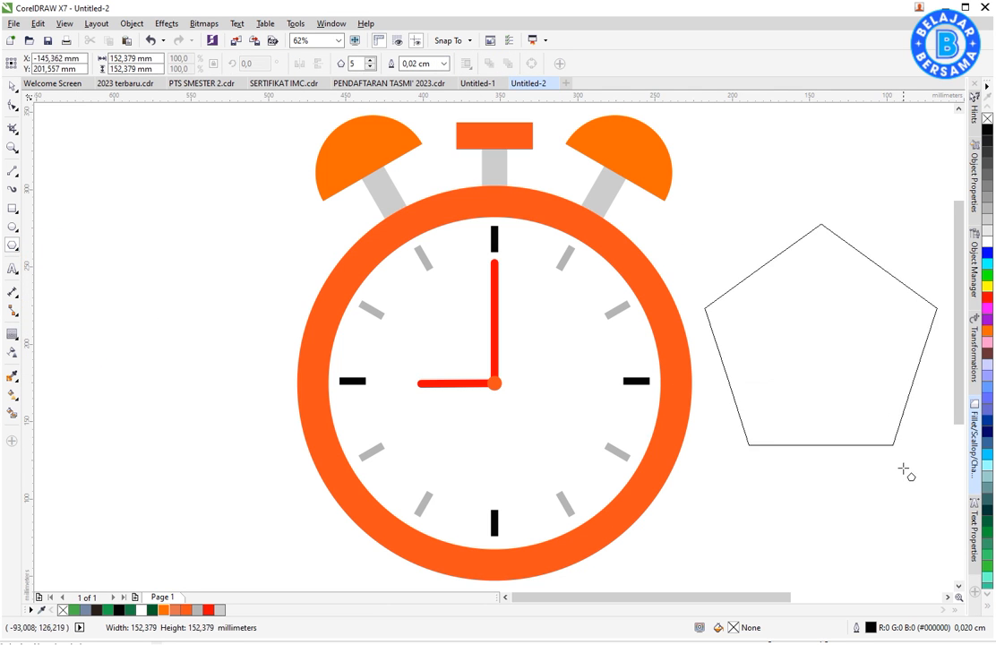
pyautogui.click(370, 67)
pyautogui.click(369, 67)
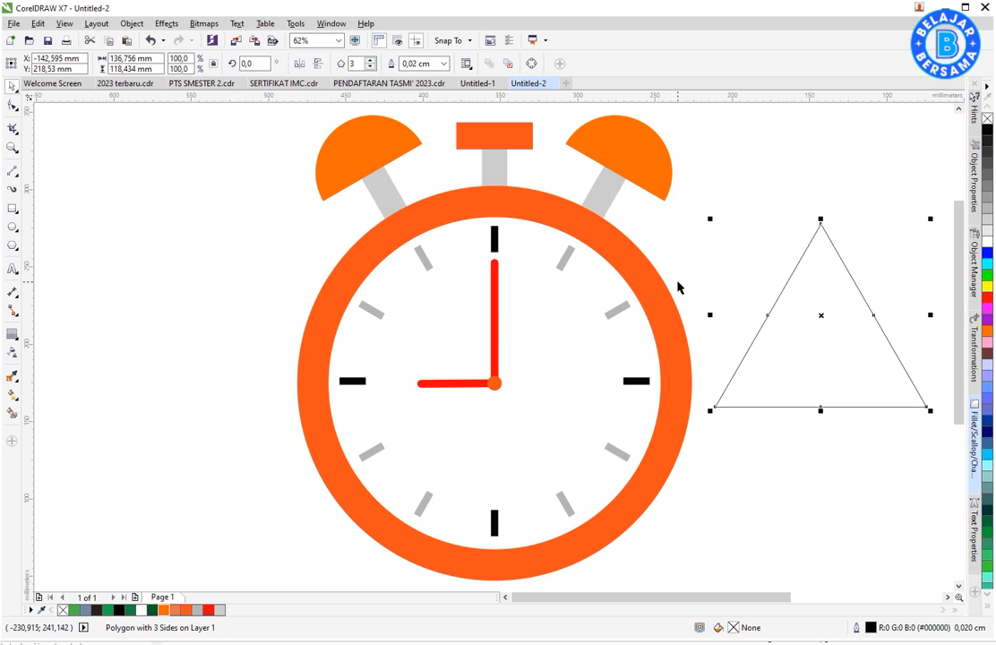
# - Move the triangle over the clock's lower edge and stretch it to about 203 by 140 mm
pyautogui.scroll(-2, 678, 286)
pyautogui.moveTo(740, 324); pyautogui.dragTo(582, 453)
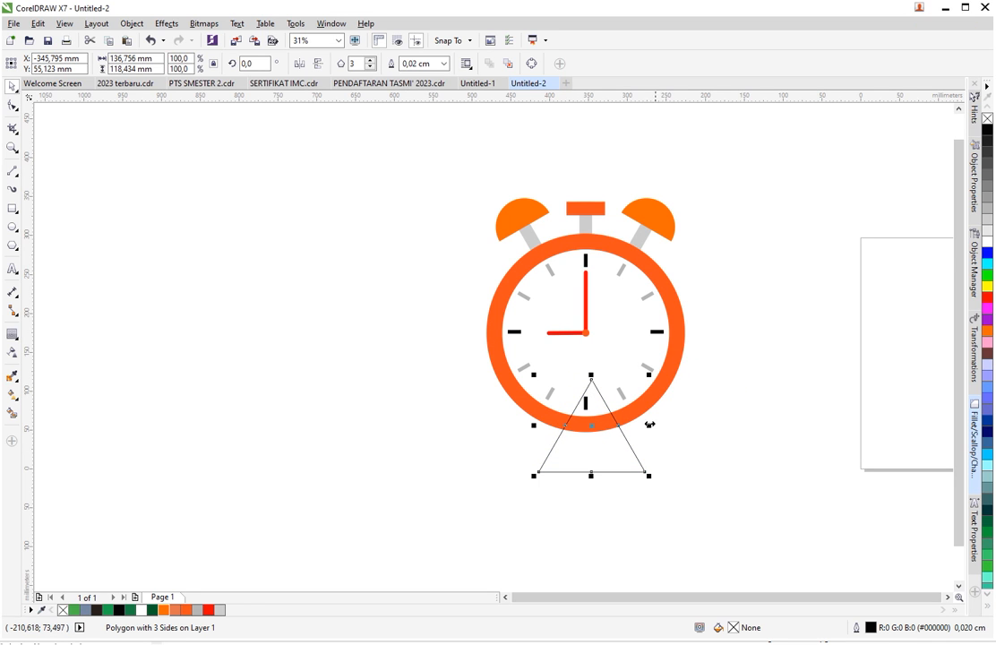
pyautogui.scroll(2, 642, 444)
pyautogui.moveTo(654, 411); pyautogui.dragTo(686, 411)
pyautogui.moveTo(633, 460); pyautogui.dragTo(627, 474)
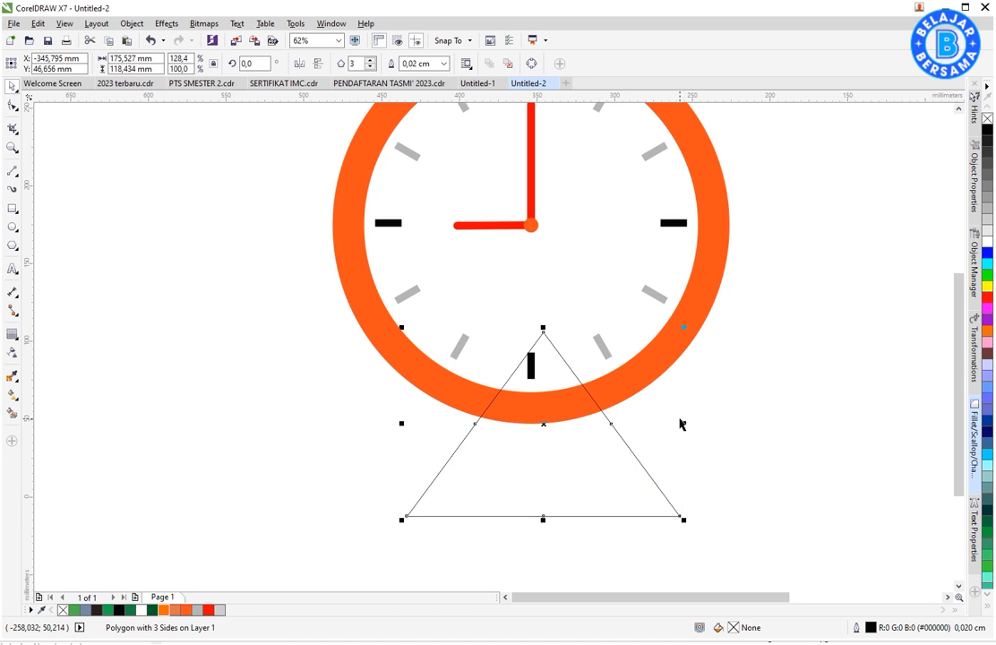
pyautogui.moveTo(681, 424); pyautogui.dragTo(704, 424)
pyautogui.moveTo(544, 517); pyautogui.dragTo(543, 558)
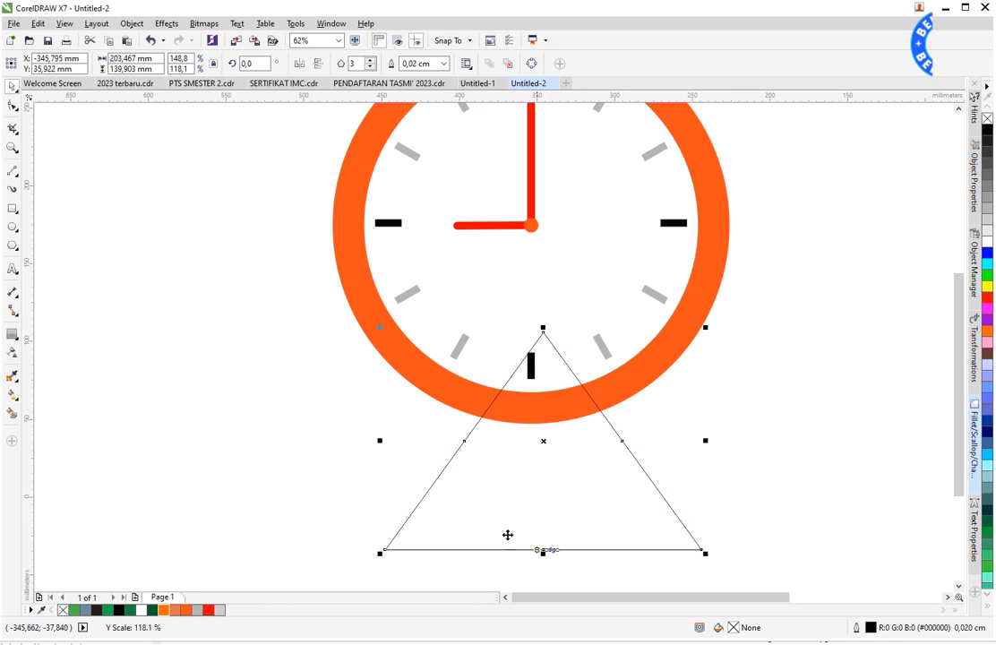
# - Add a one-step inward contour with a 15.24 mm offset to the triangle and break the contour group apart
pyautogui.click(13, 338)
pyautogui.click(41, 345)
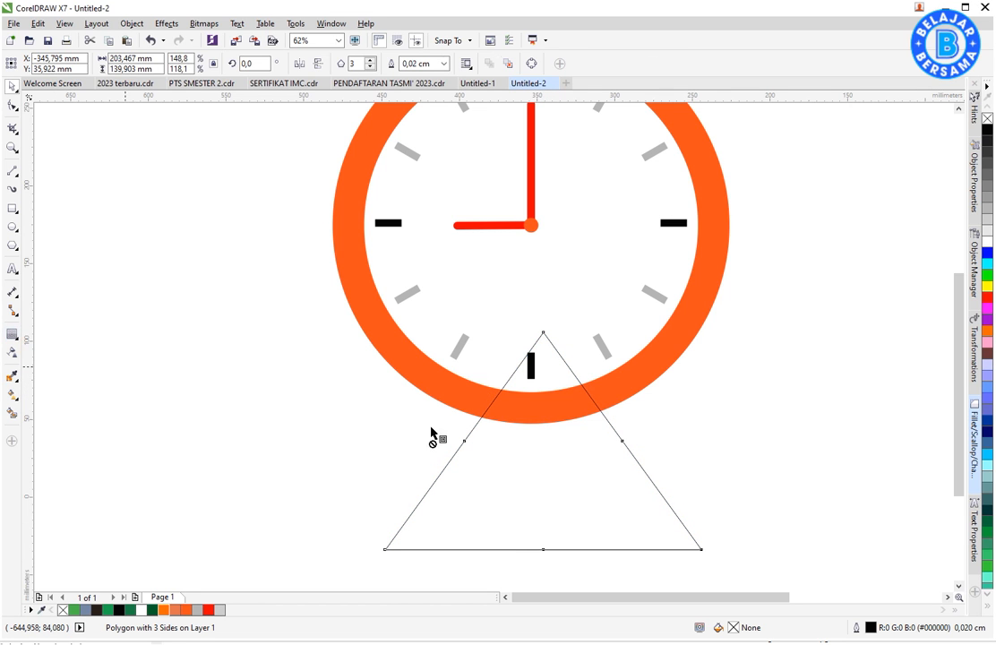
pyautogui.moveTo(619, 459); pyautogui.dragTo(614, 532)
pyautogui.rightClick(616, 494)
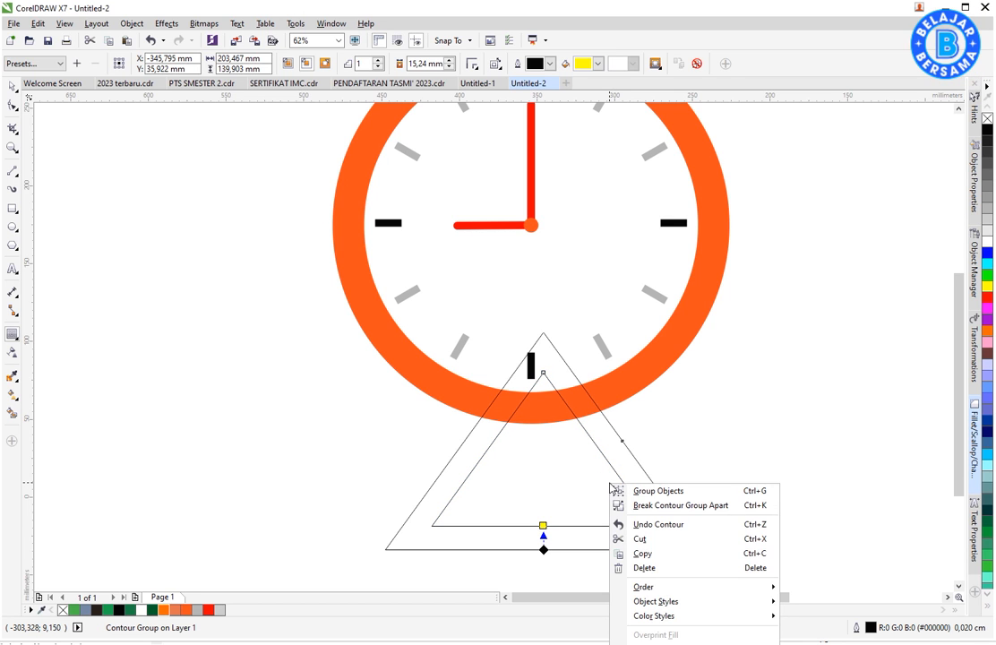
pyautogui.click(645, 504)
pyautogui.press('space')
# - Cut the inner triangle out of the outer one to form a hollow triangular frame
pyautogui.click(547, 517)
pyautogui.keyDown('shift'); pyautogui.click(639, 482); pyautogui.keyUp('shift')
pyautogui.click(463, 65)
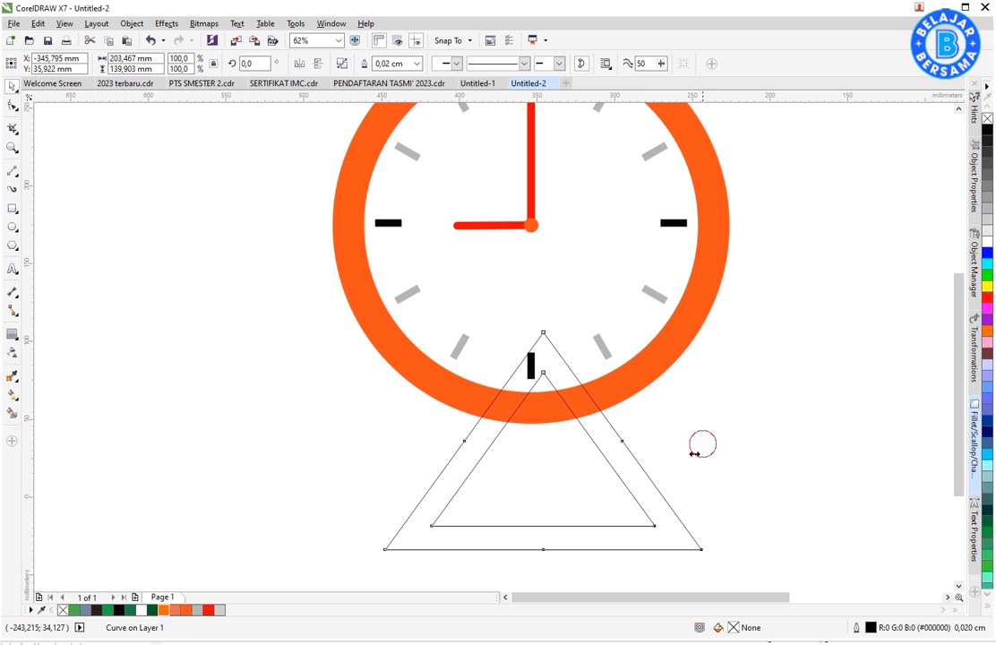
pyautogui.hotkey('ctrl', 'z')
pyautogui.click(670, 527)
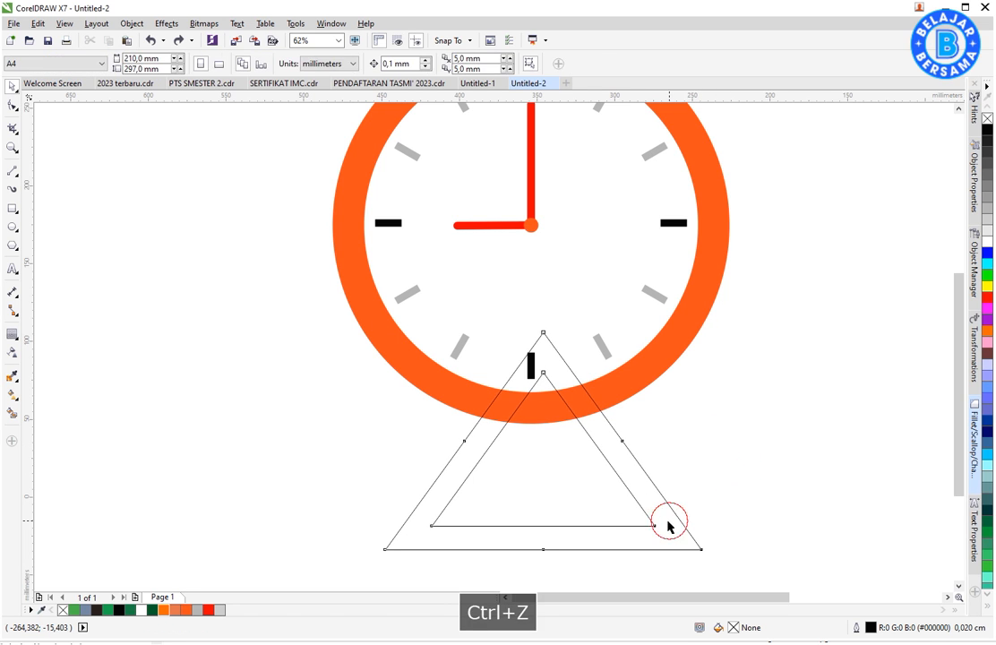
# - Fill the triangular frame dark orange-red (#BA1F00) and remove its outline
pyautogui.click(185, 610)
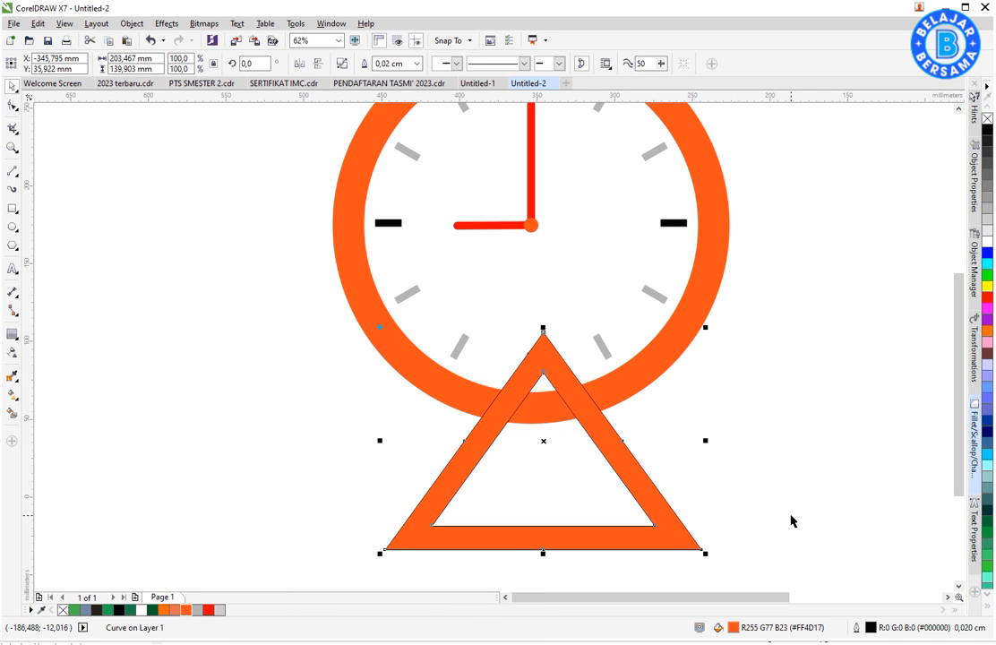
pyautogui.press('F11')
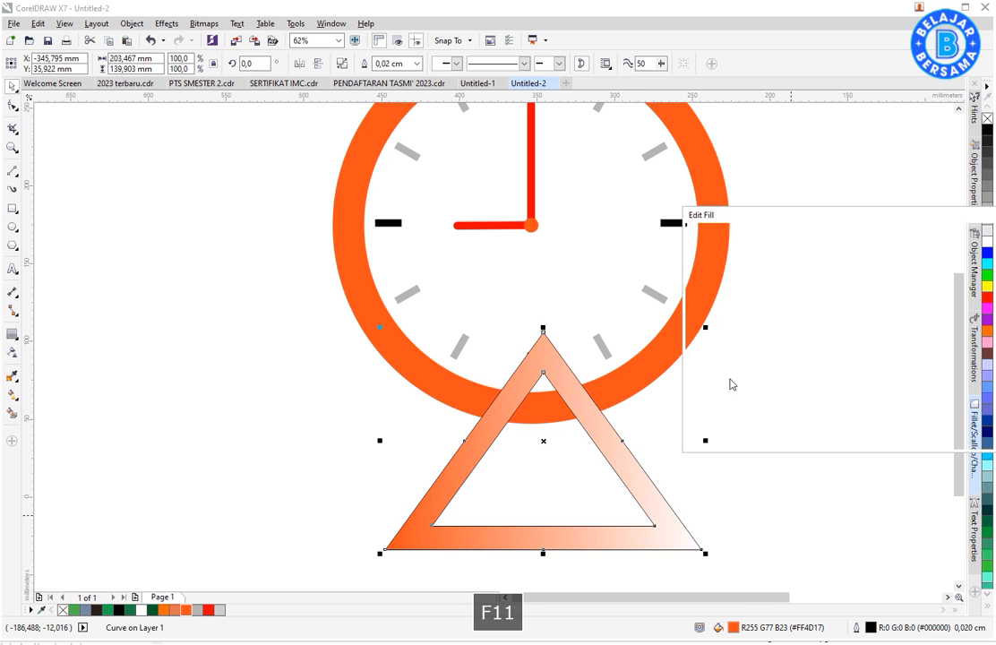
pyautogui.click(718, 236)
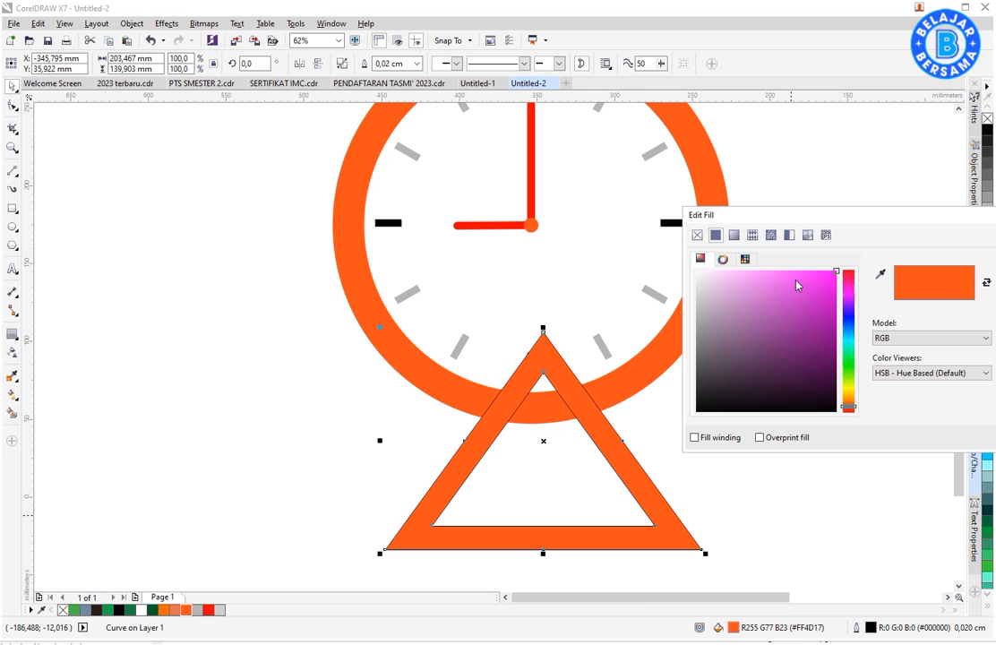
pyautogui.moveTo(826, 273); pyautogui.dragTo(840, 311)
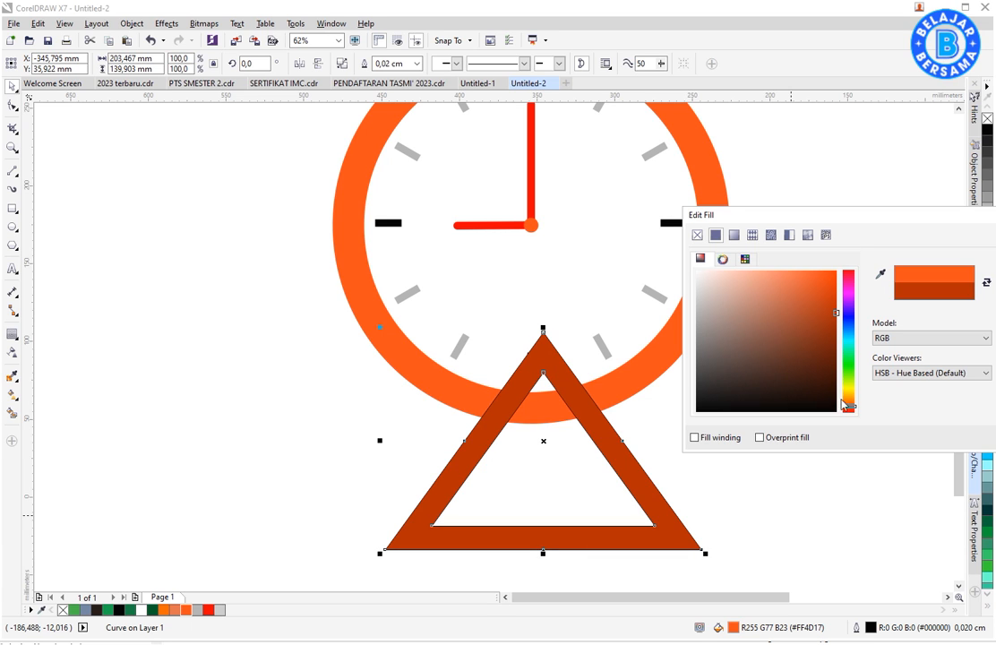
pyautogui.moveTo(846, 408); pyautogui.dragTo(849, 411)
pyautogui.press('Return')
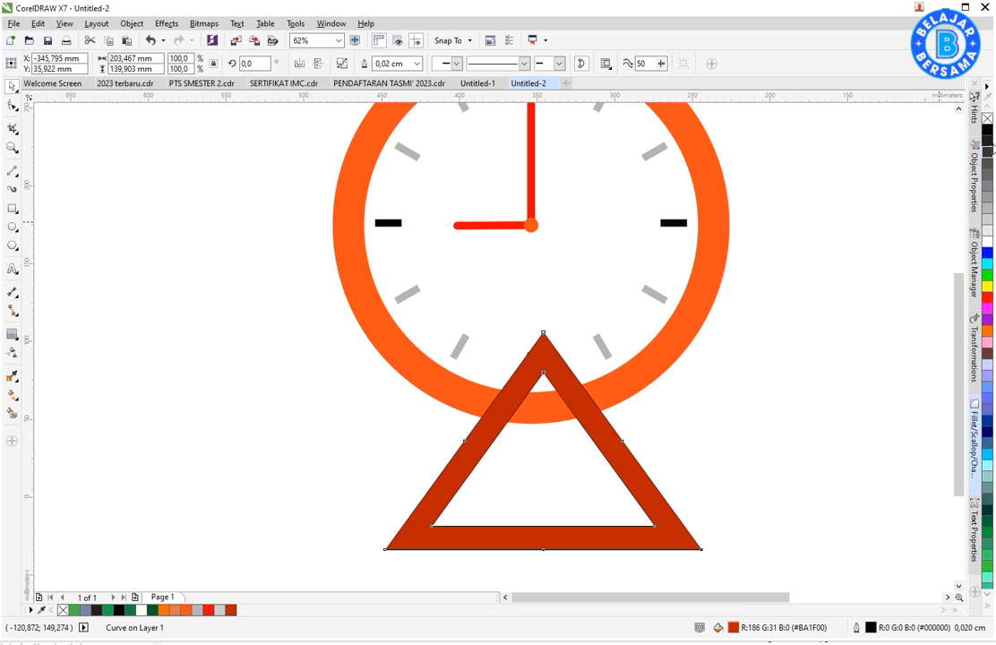
pyautogui.rightClick(986, 120)
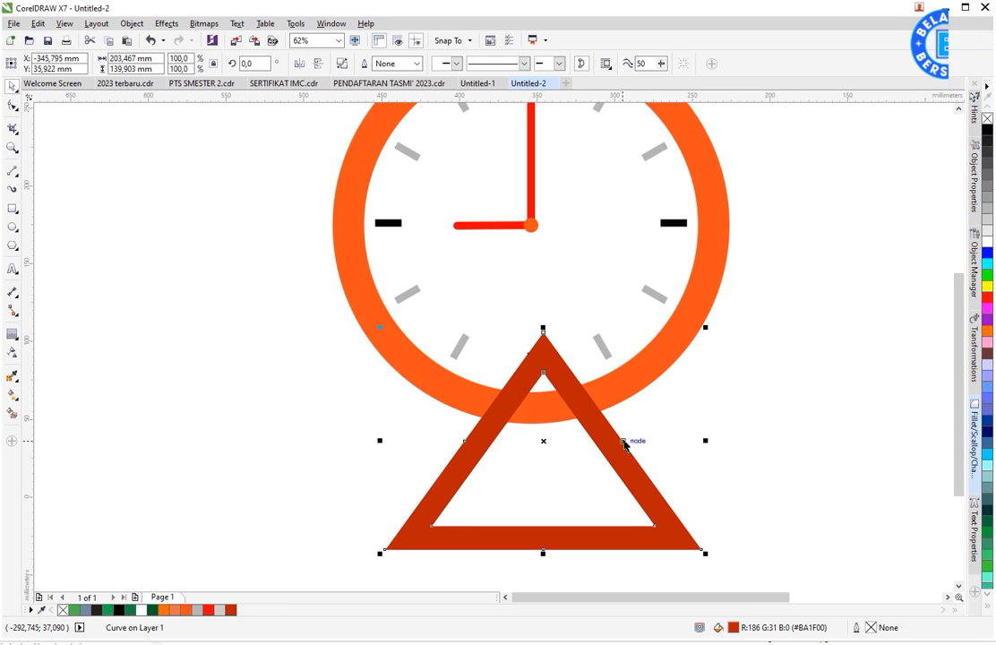
# - Centre the triangular frame horizontally on the clock
pyautogui.keyDown('shift'); pyautogui.click(644, 377); pyautogui.keyUp('shift')
pyautogui.press('c')
pyautogui.press('Escape')
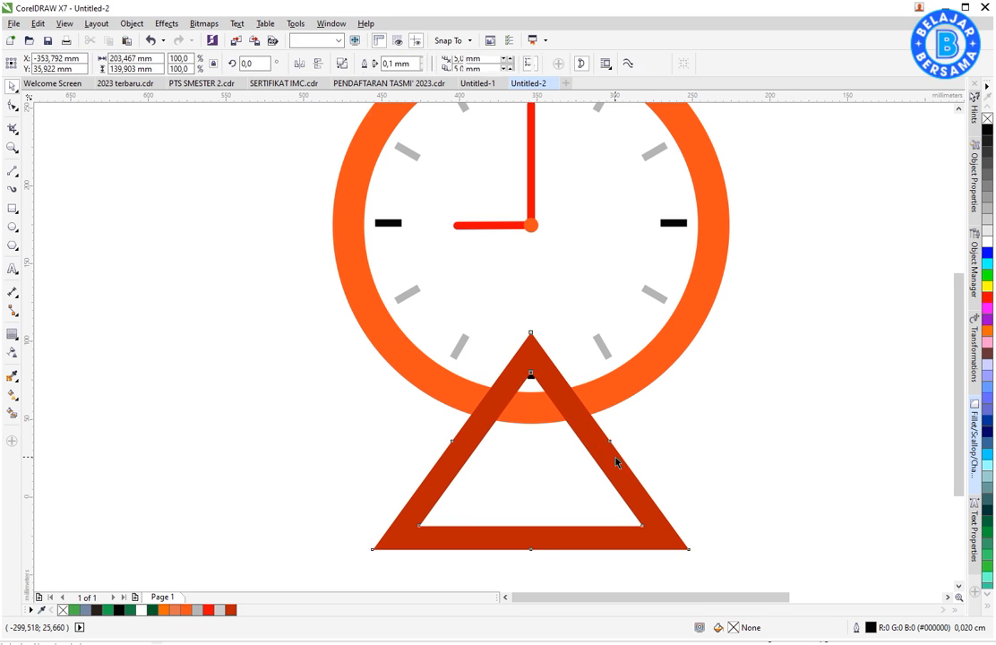
# - Send the triangular frame to the back of the layer and move it up about 33 mm behind the clock body
pyautogui.rightClick(615, 457)
pyautogui.moveTo(723, 311)
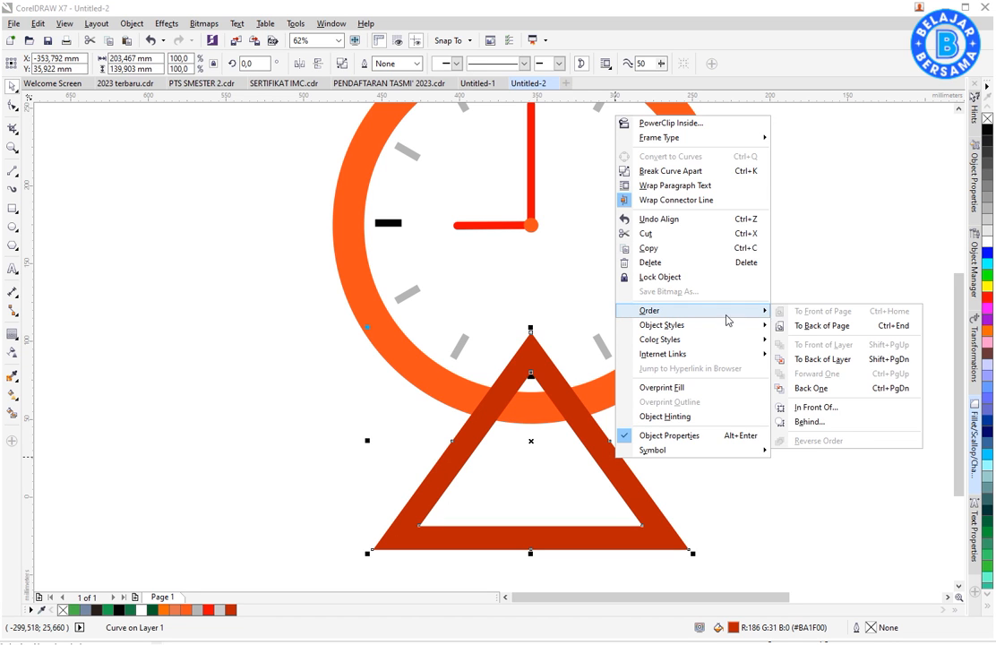
pyautogui.click(806, 365)
pyautogui.moveTo(651, 530); pyautogui.dragTo(663, 458)
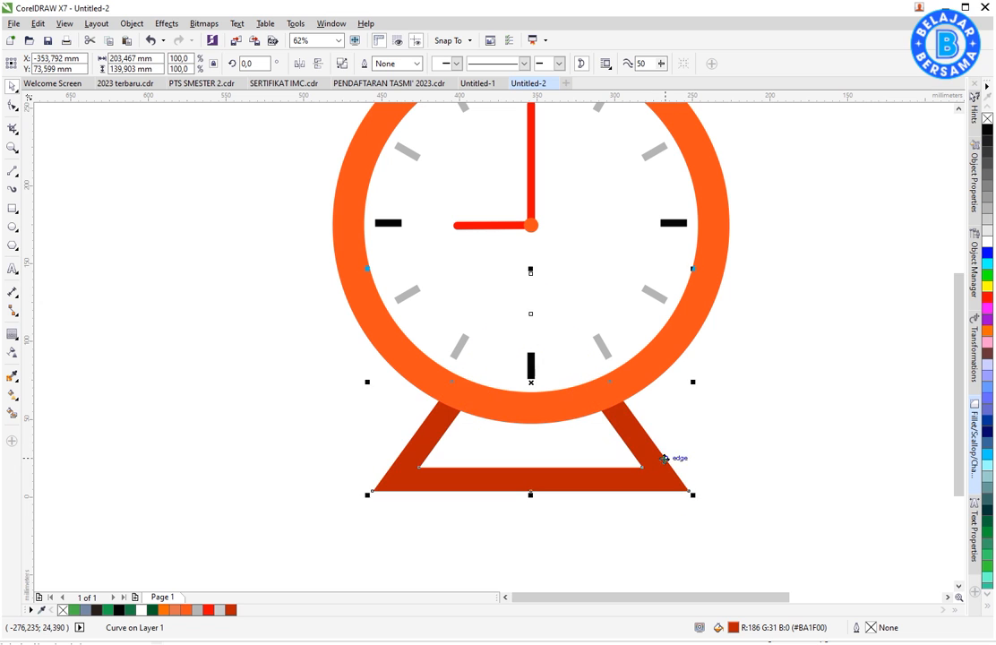
# - Widen the triangular stand symmetrically about its centre and reduce its height slightly so its feet spread beyond the clock body
pyautogui.scroll(-2, 618, 461)
pyautogui.moveTo(310, 525); pyautogui.dragTo(822, 160)
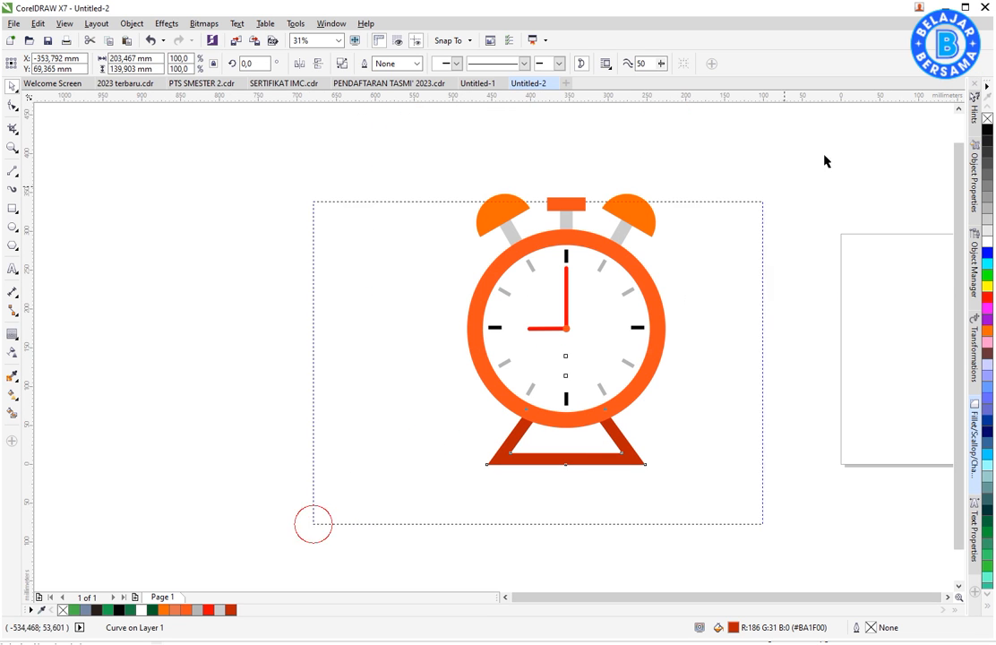
pyautogui.scroll(2, 718, 306)
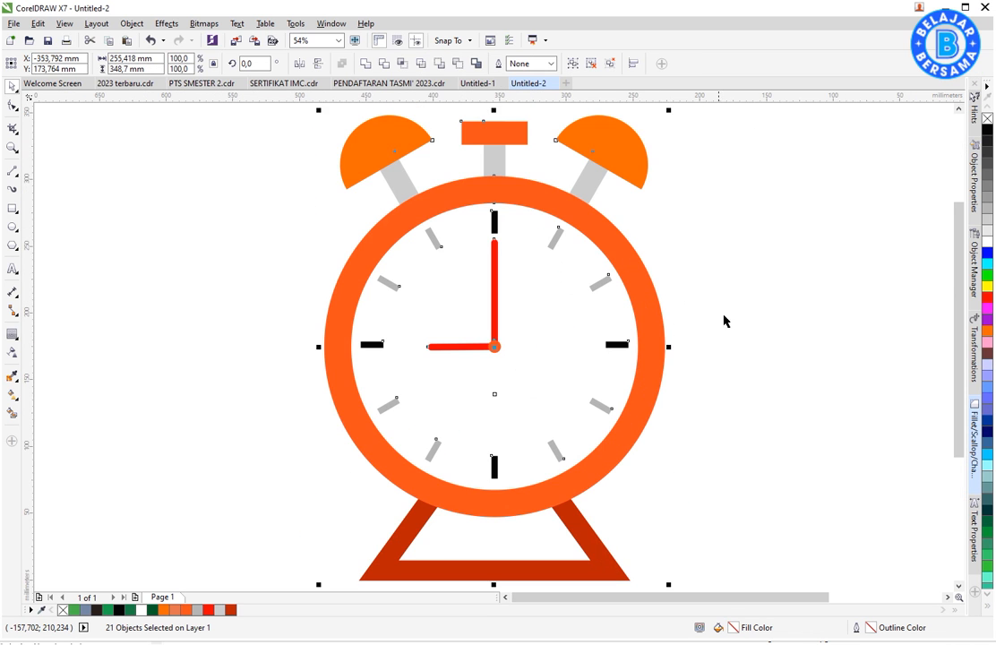
pyautogui.click(600, 521)
pyautogui.moveTo(634, 487); pyautogui.dragTo(678, 483)
pyautogui.moveTo(630, 535); pyautogui.dragTo(631, 522)
pyautogui.click(689, 433)
pyautogui.scroll(-2, 622, 345)
pyautogui.moveTo(400, 196); pyautogui.dragTo(699, 506)
pyautogui.hotkey('shift', 'F2')
pyautogui.click(778, 436)
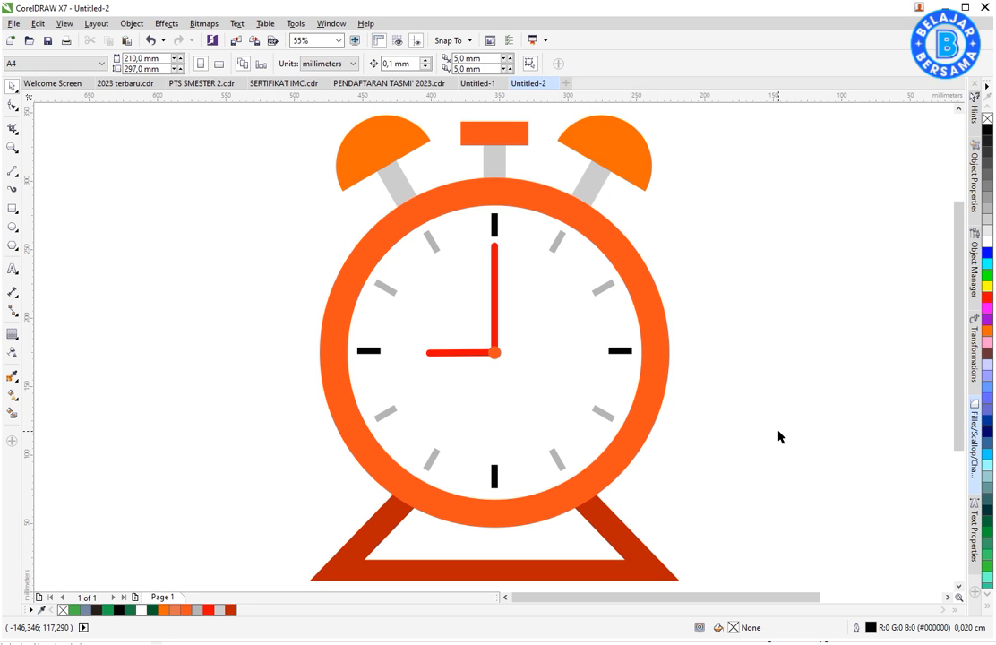
# - Place a copy of the clock's outer orange circle beside the clock, level with the original
pyautogui.click(658, 332)
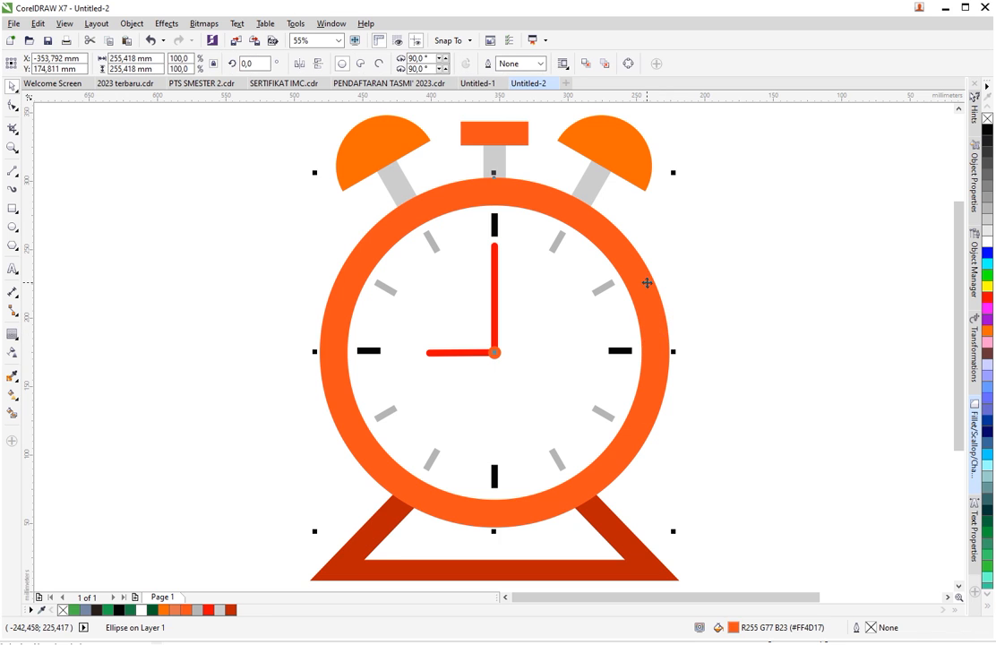
pyautogui.moveTo(647, 282); pyautogui.dragTo(278, 283)
pyautogui.moveTo(684, 598); pyautogui.dragTo(665, 597)
# - Draw a vertical line about 304 mm long across the copied circle and centre it horizontally on the circle
pyautogui.click(12, 170)
pyautogui.moveTo(204, 148)
pyautogui.mouseDown()
pyautogui.moveTo(171, 465)
pyautogui.moveTo(189, 571)
pyautogui.mouseUp()
pyautogui.press('space')
pyautogui.keyDown('shift'); pyautogui.click(258, 486); pyautogui.keyUp('shift')
pyautogui.press('c')
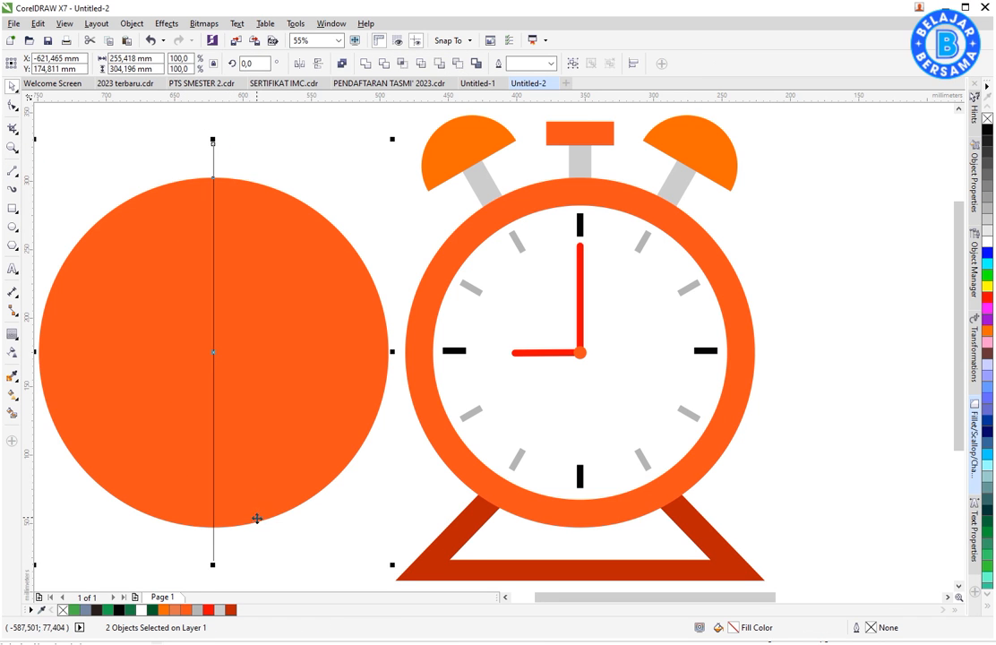
# - Create a separate half-circle shape from the left half of the divided circle with Smart Fill
pyautogui.click(12, 358)
pyautogui.click(114, 377)
pyautogui.press('space')
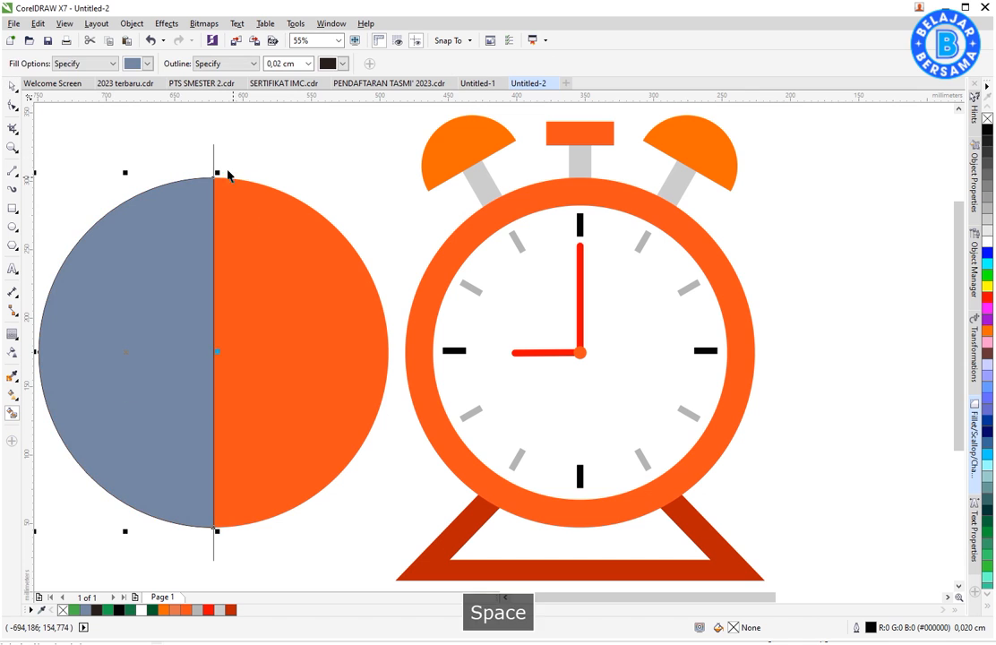
pyautogui.press('Escape')
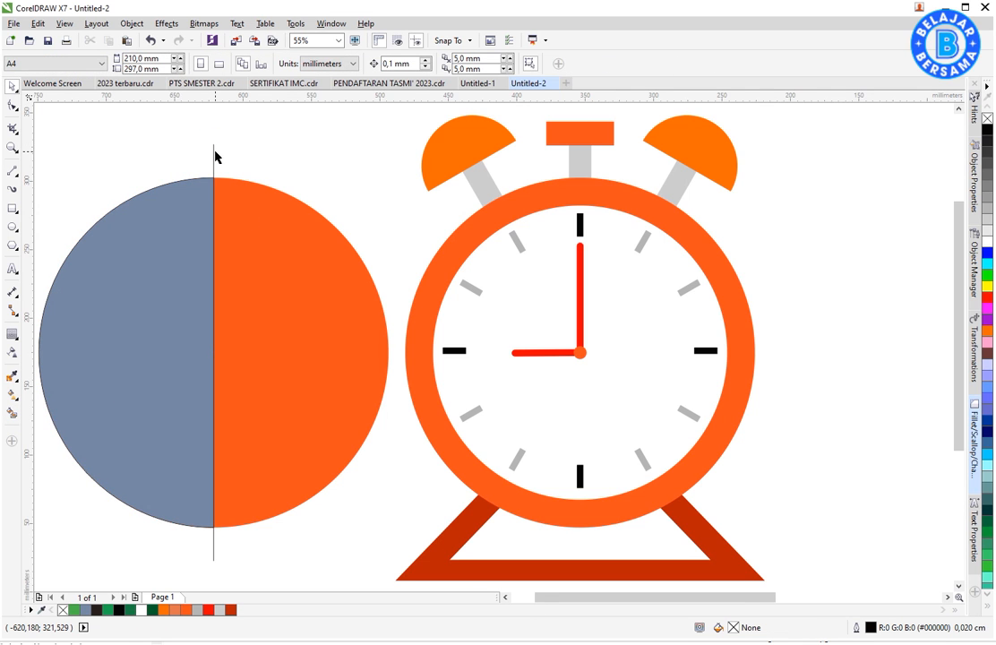
# - Delete the dividing line and the copied orange circle, and remove the outline from the remaining half circle
pyautogui.click(213, 146)
pyautogui.press('Delete')
pyautogui.click(240, 196)
pyautogui.press('Delete')
pyautogui.click(137, 400)
pyautogui.rightClick(64, 610)
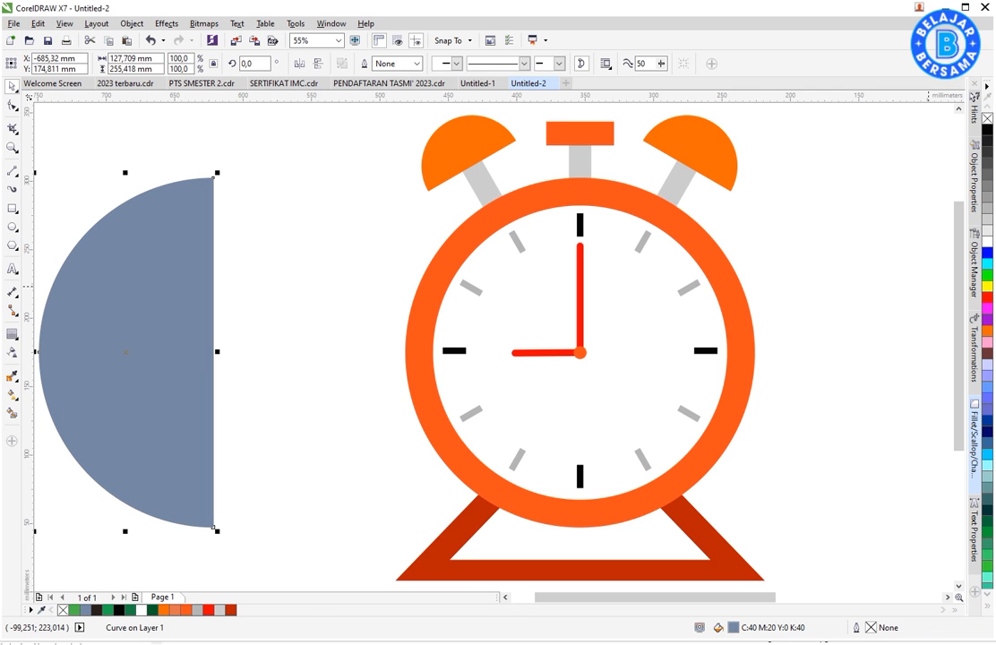
# - Fill the half circle white and left-align it with the clock's outer circle so it covers the left half
pyautogui.click(987, 241)
pyautogui.keyDown('shift'); pyautogui.click(482, 215); pyautogui.keyUp('shift')
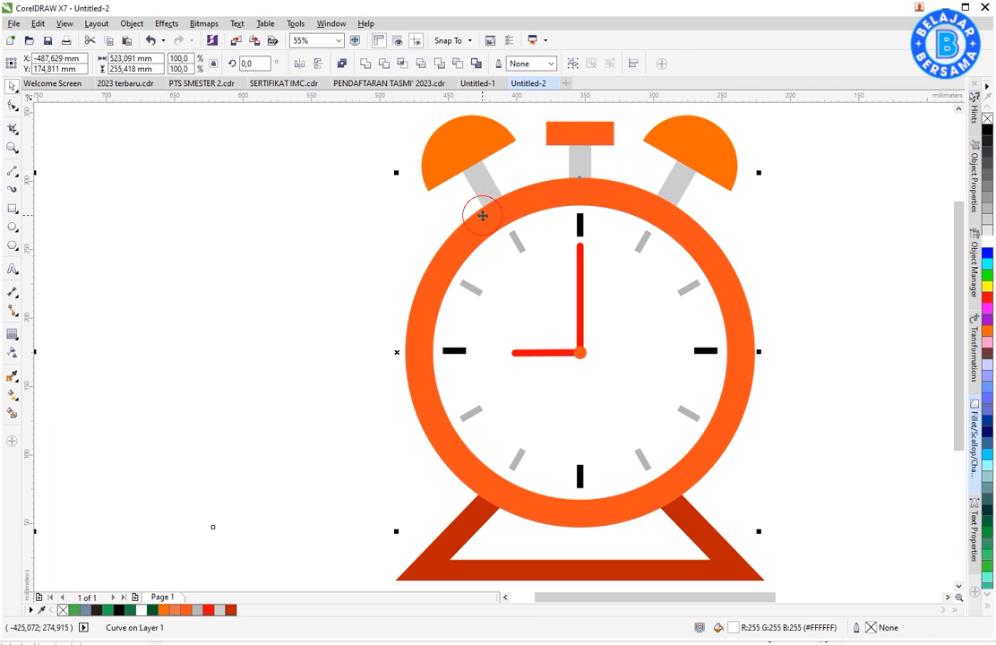
pyautogui.press('l')
pyautogui.click(371, 294)
pyautogui.click(473, 328)
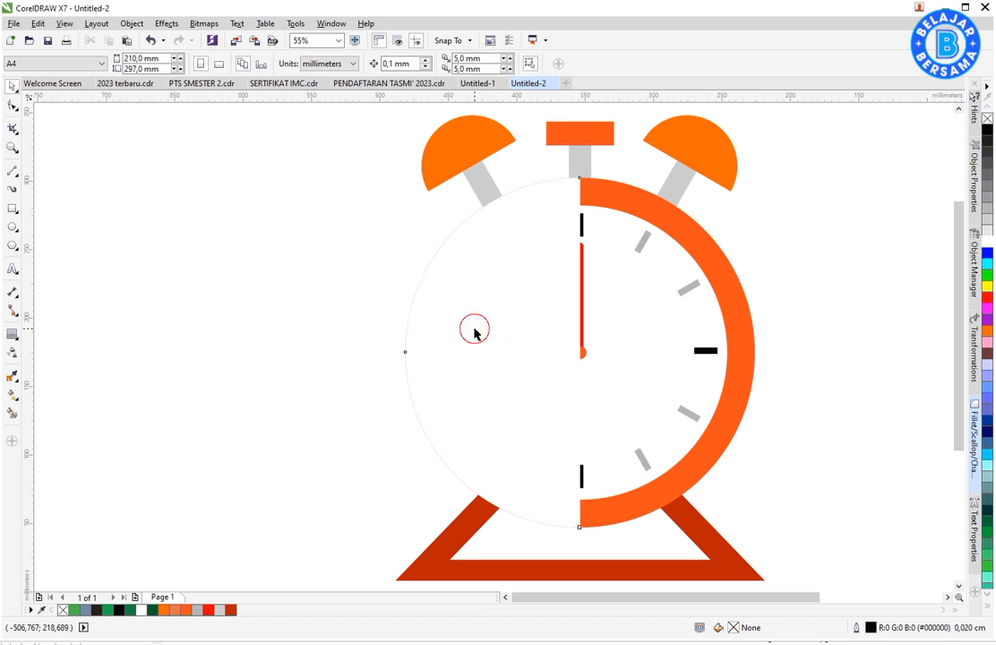
# - Apply a uniform transparency of 87 to the white half circle as a subtle highlight on the clock
pyautogui.click(14, 353)
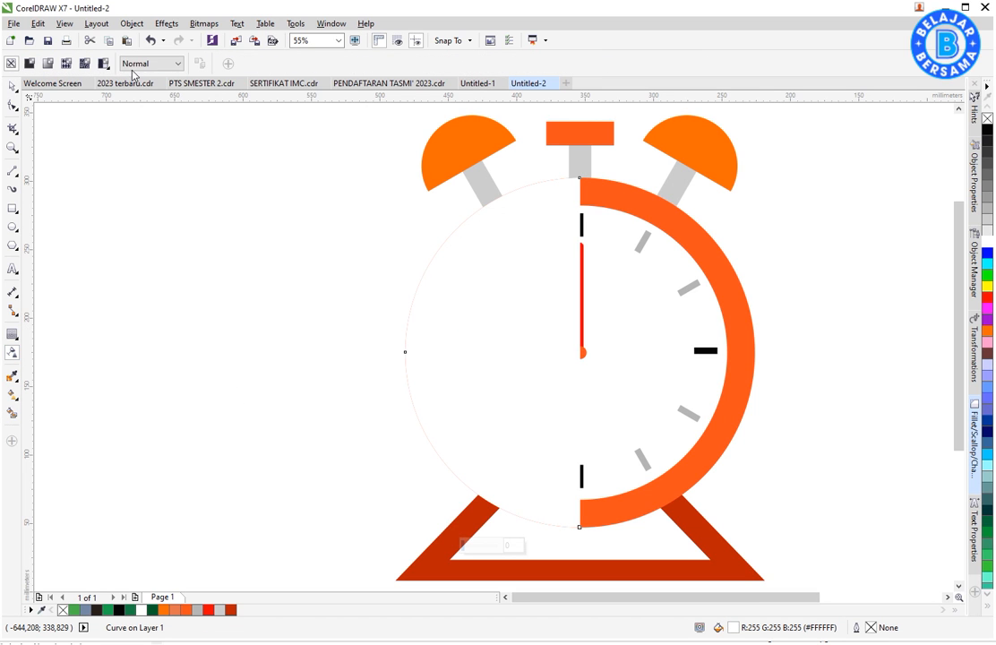
pyautogui.click(49, 64)
pyautogui.moveTo(305, 64)
pyautogui.mouseDown()
pyautogui.moveTo(316, 74)
pyautogui.moveTo(307, 67)
pyautogui.mouseUp()
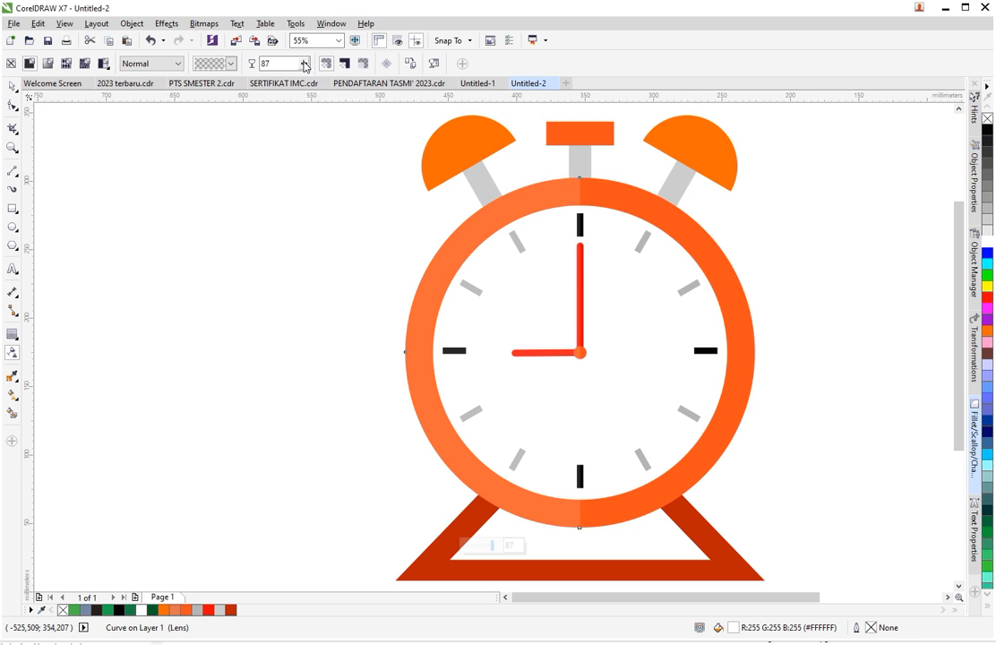
pyautogui.click(12, 87)
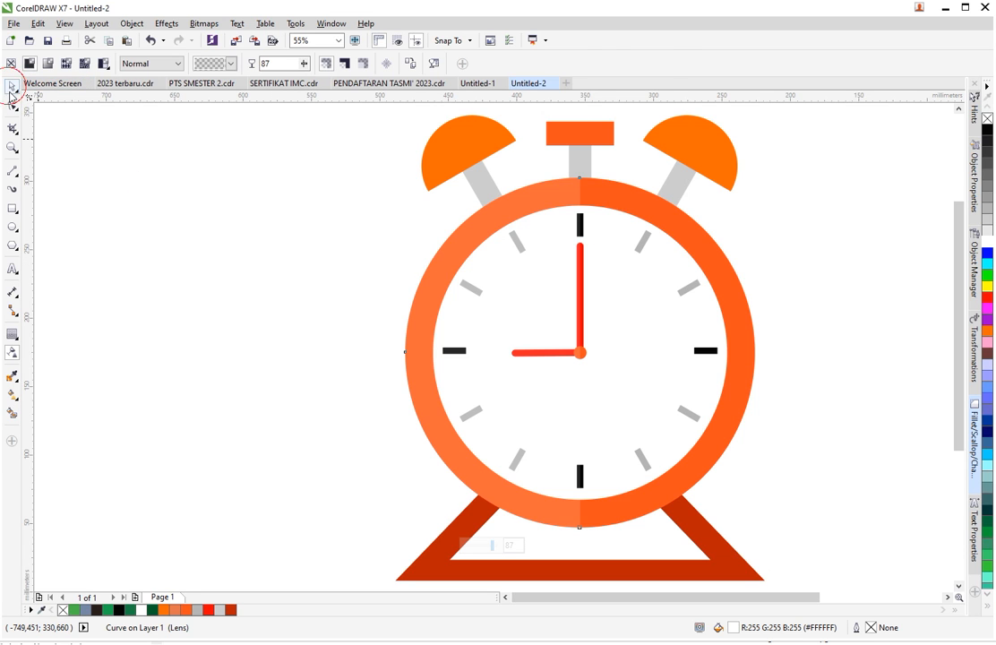
pyautogui.click(327, 258)
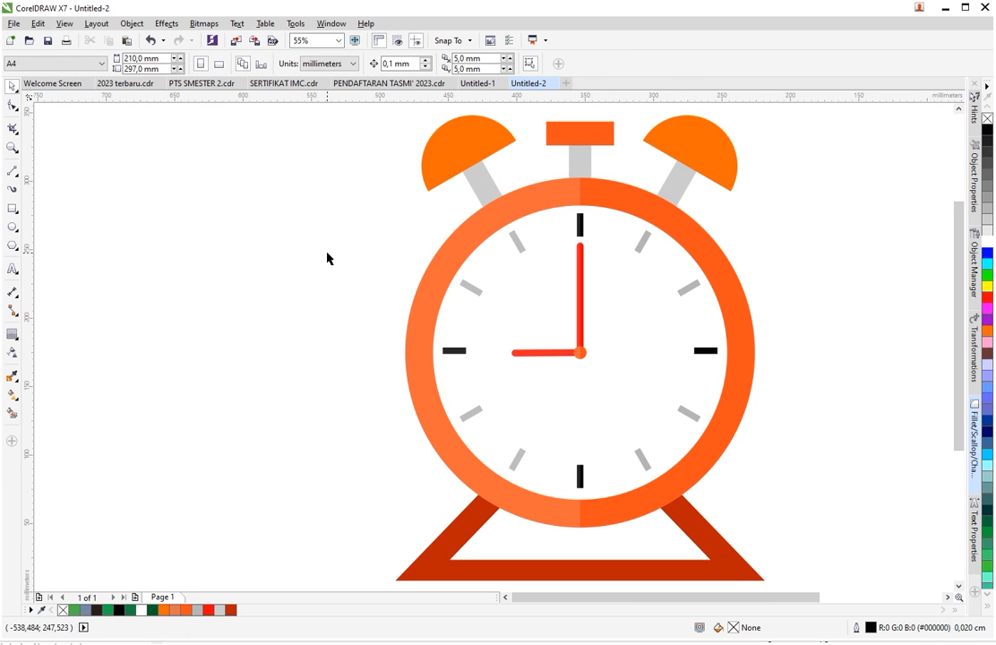